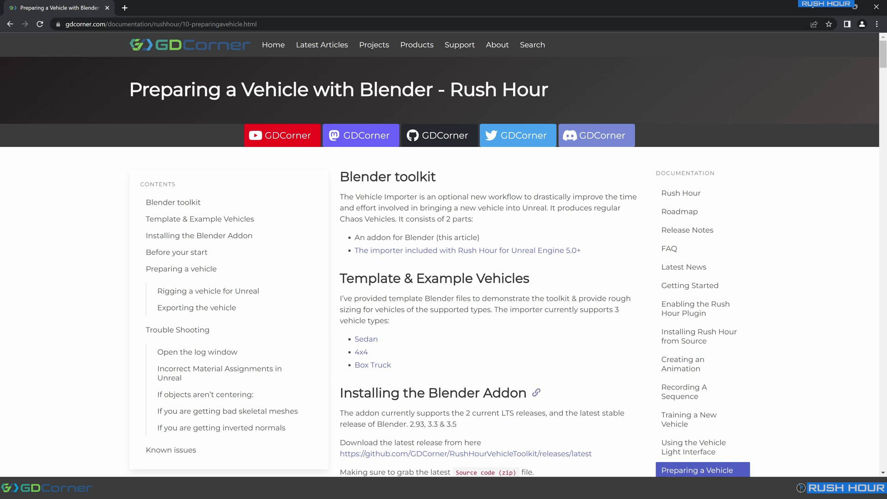
Step: Download RushHourVehicleToolkit-1_0_1.zip from the V1.0.1 GitHub release and show it in aBlenderDemo
scroll(423, 409, "down", 1)
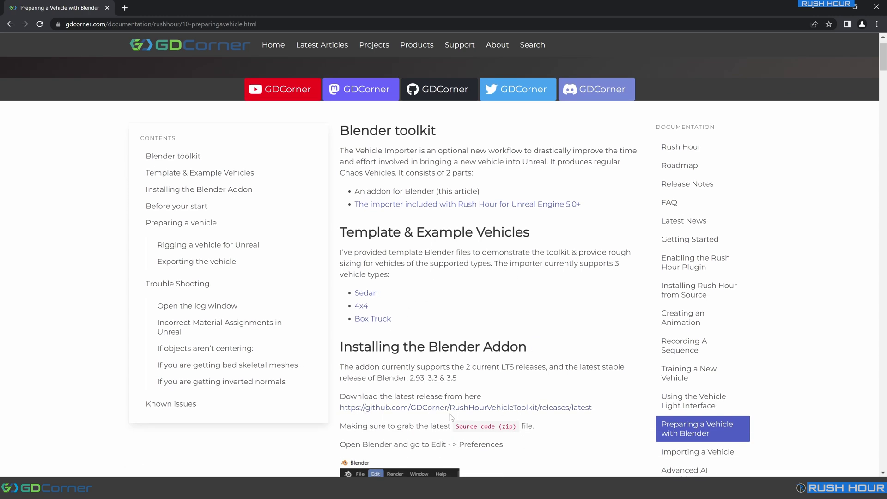
left_click(505, 408)
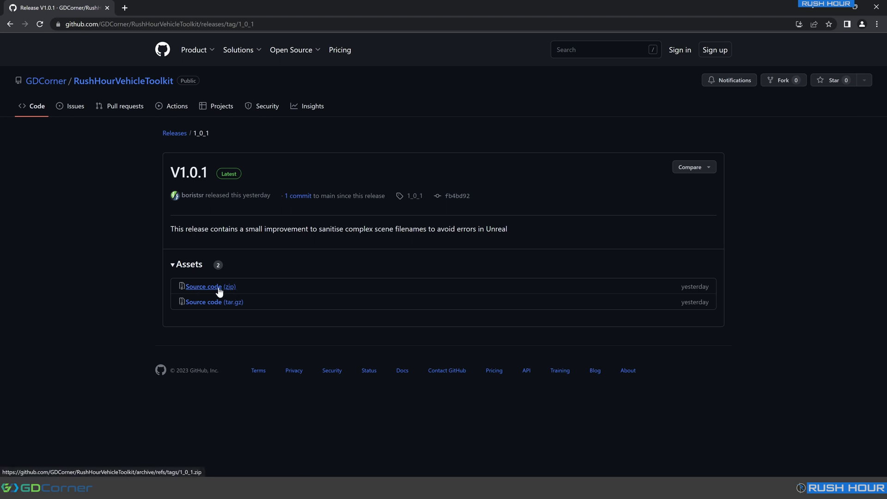
left_click(211, 291)
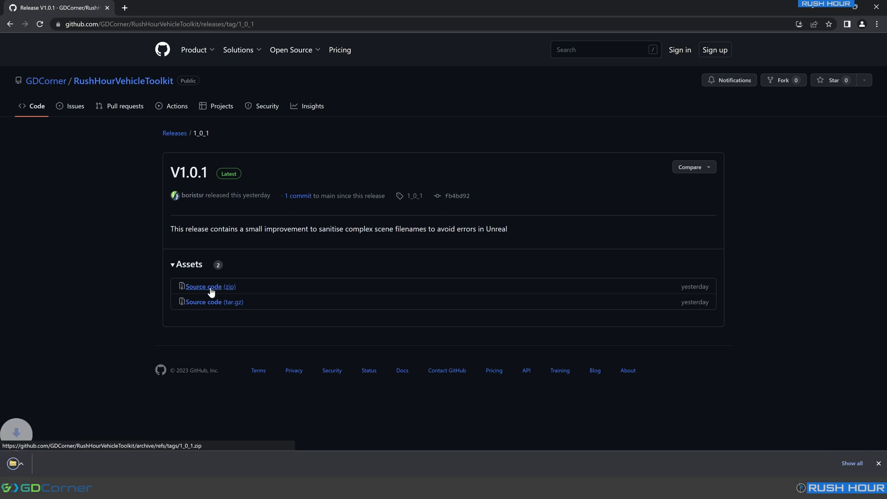
left_click(54, 464)
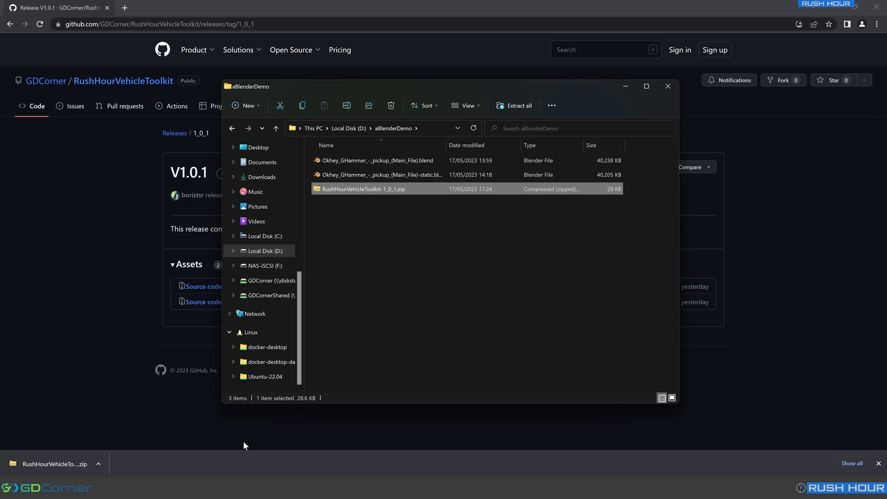
Step: Install RushHourVehicleToolkit-1_0_1.zip as an add-on in Preferences and enable Rush Hour Unreal Vehicle Toolkit
left_click(139, 489)
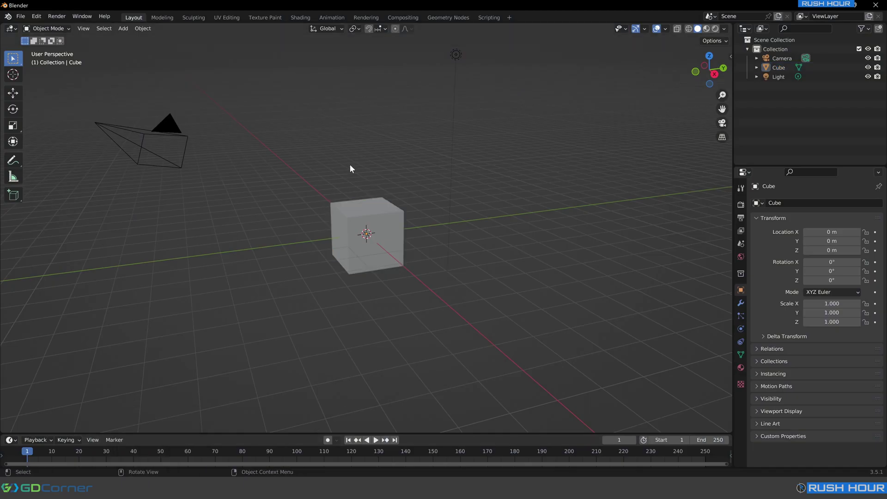
left_click(37, 16)
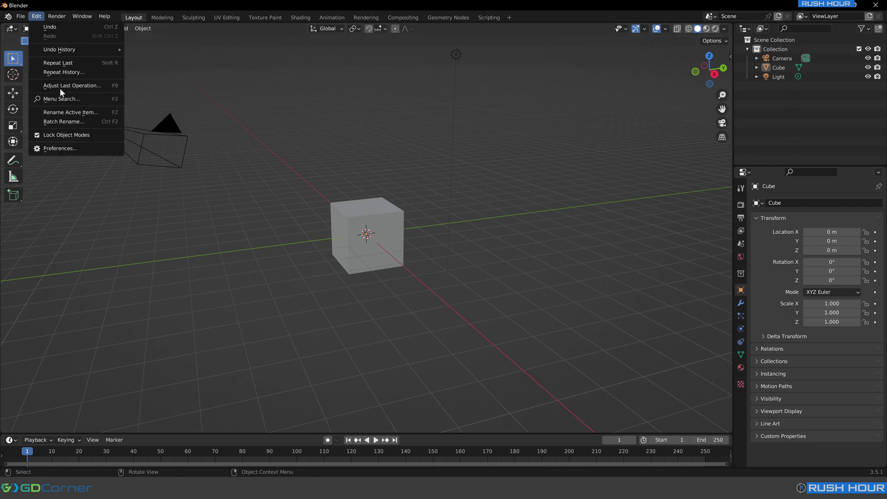
left_click(70, 149)
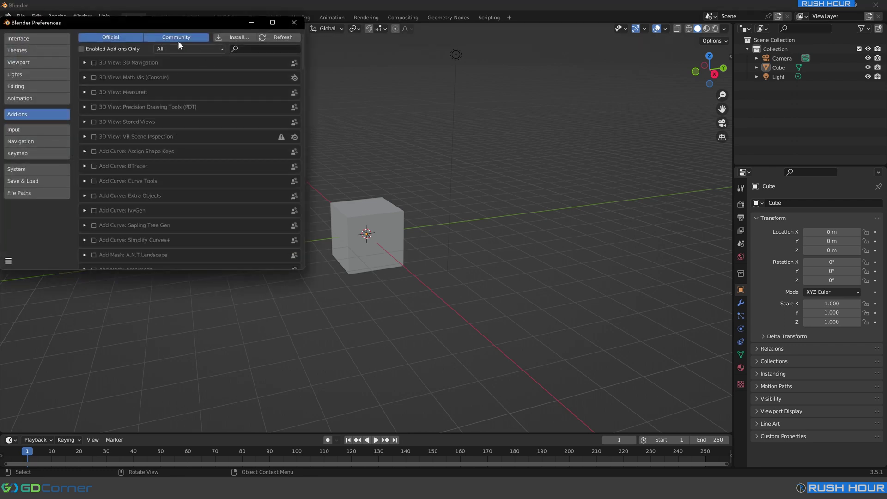
left_click(223, 37)
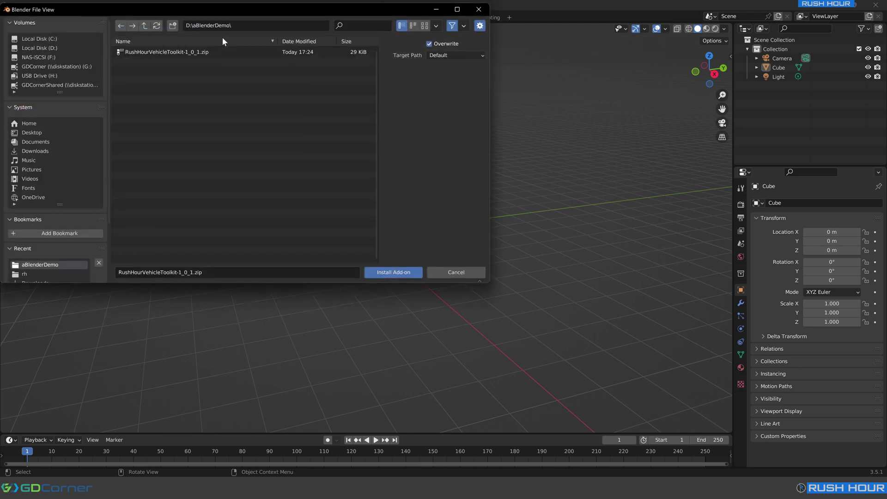
left_click(151, 52)
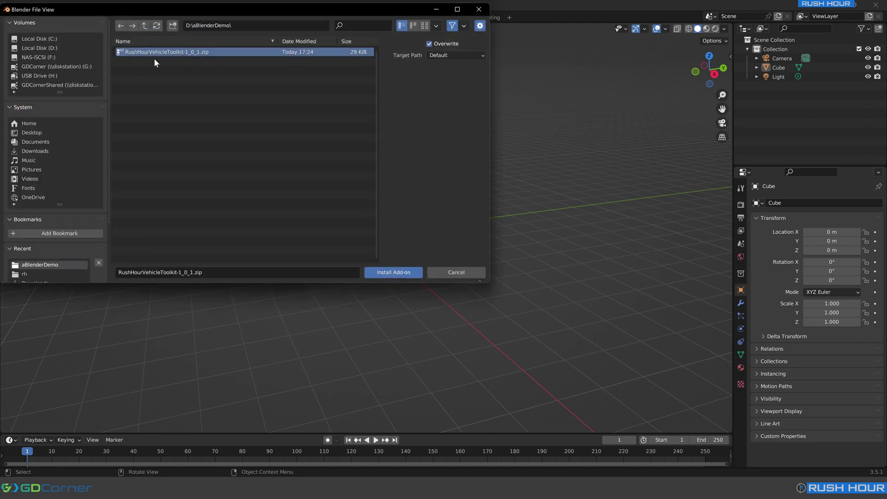
left_click(399, 273)
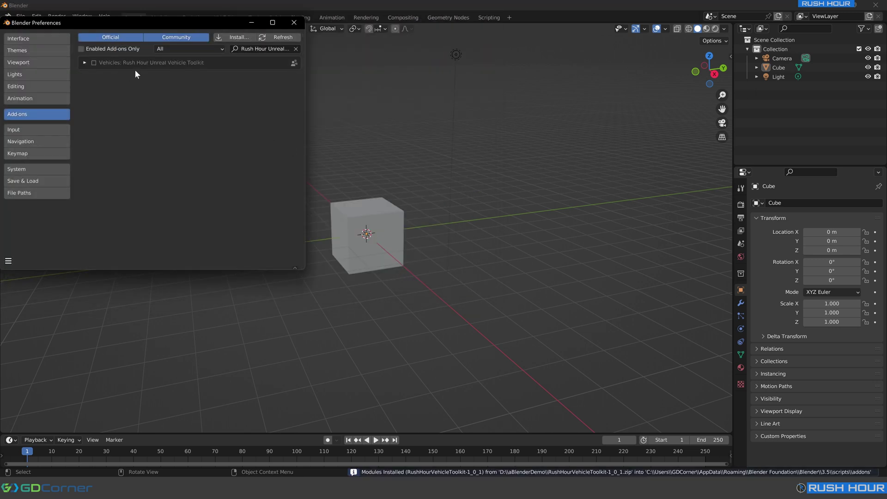
left_click(94, 63)
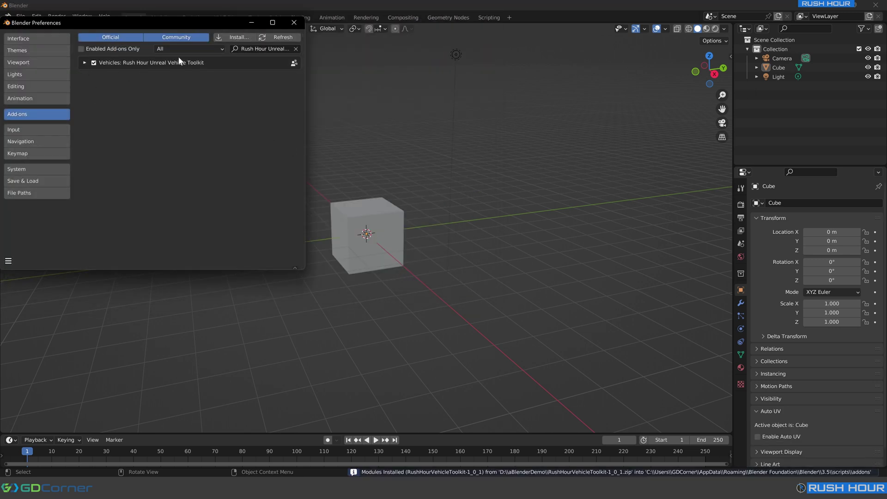
left_click(294, 23)
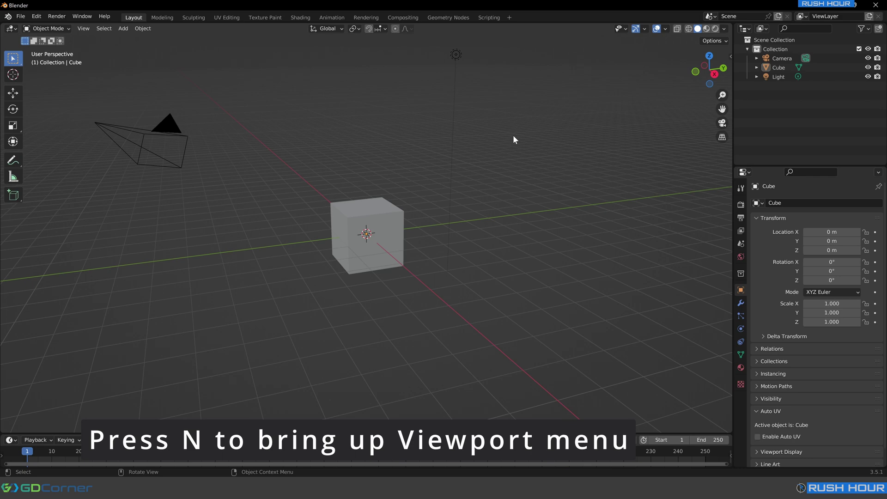
Step: Show the viewport sidebar's Rush Hour Unreal Vehicle tab with its collection, setup, rigging and export tools
key("n")
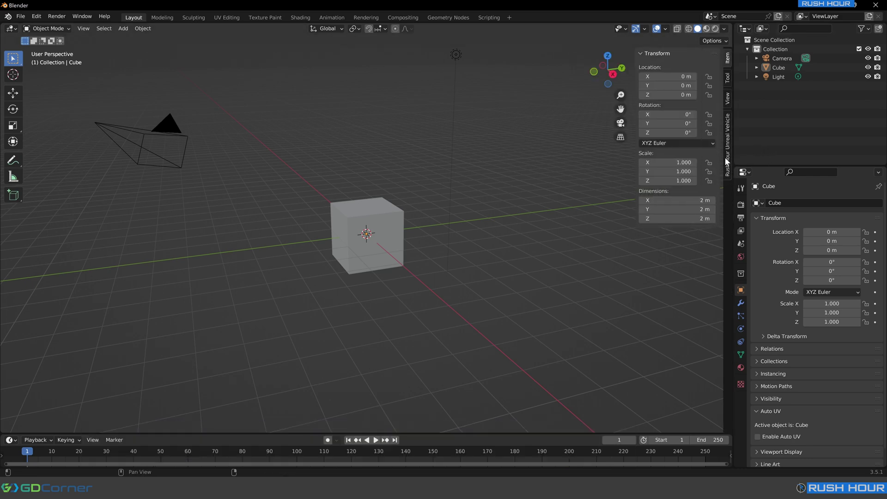
left_click(727, 174)
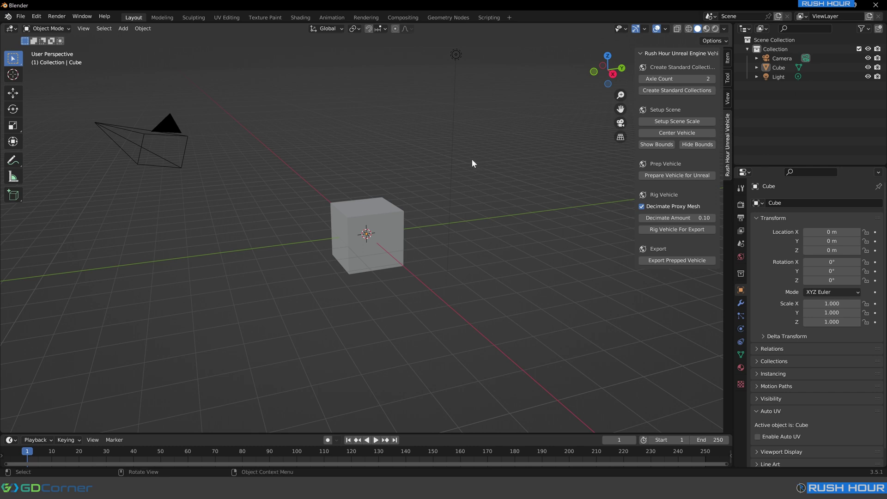
left_click(51, 436)
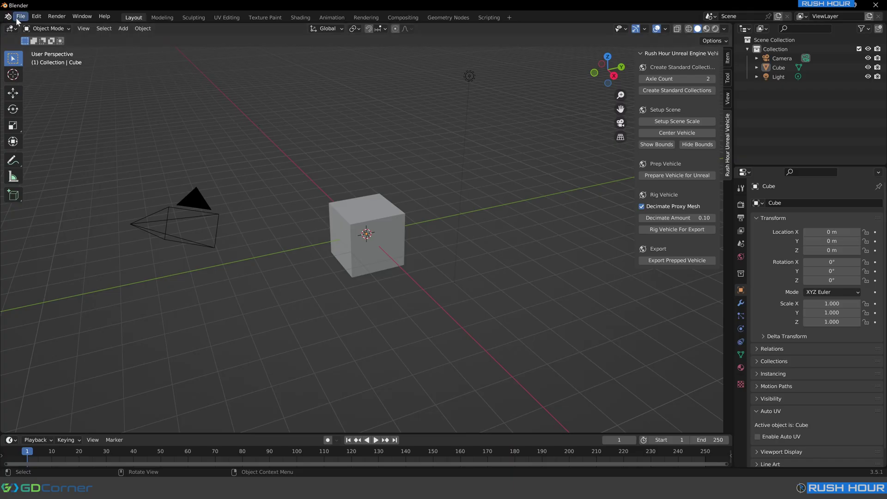
Step: Open Okhey_GHammer_-_pickup_(Main_File).blend with Load UI off, discarding the untitled scene
left_click(21, 16)
left_click(30, 36)
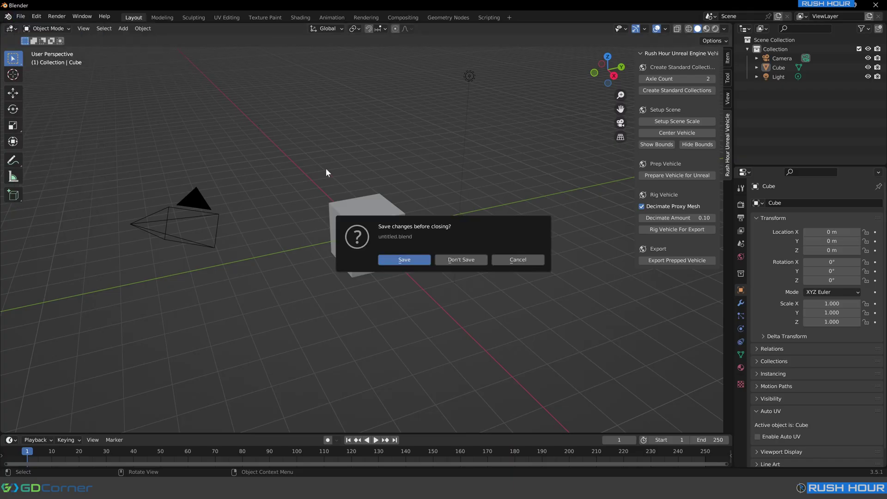
left_click(467, 258)
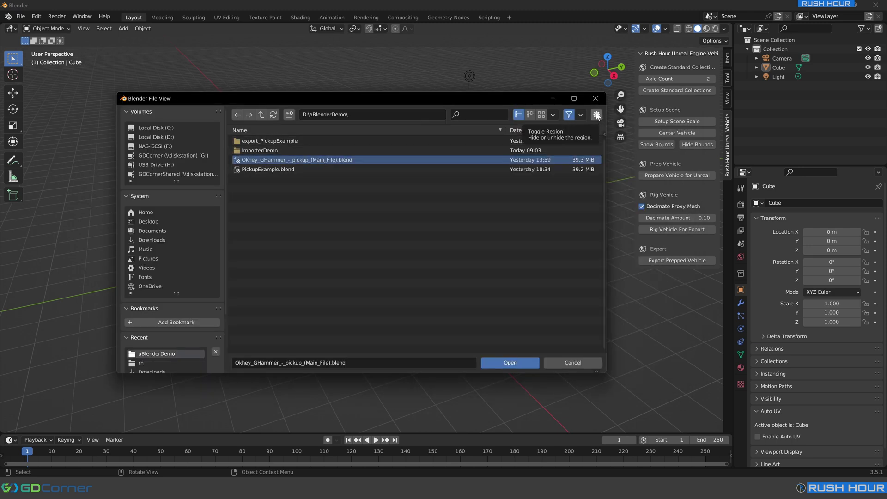
left_click(597, 115)
left_click(503, 132)
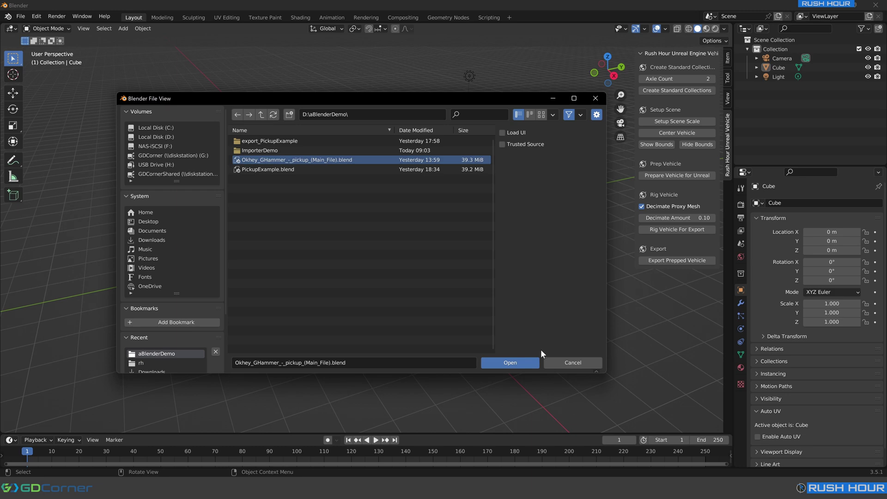
left_click(524, 363)
middle_click_drag(443, 173, 309, 175)
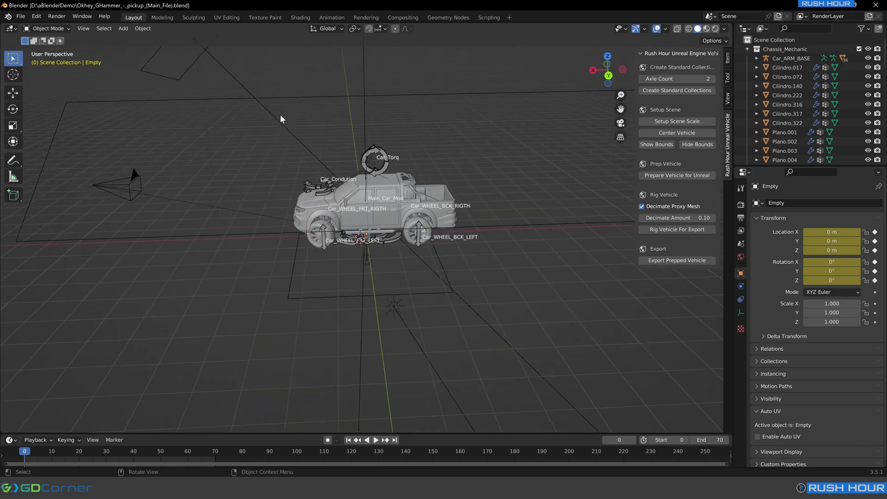
Step: Delete the stray Empty, the camera and the lights surrounding the pickup truck
mouse_move(287, 115)
middle_mouse_down()
mouse_move(259, 104)
mouse_move(298, 116)
middle_mouse_up()
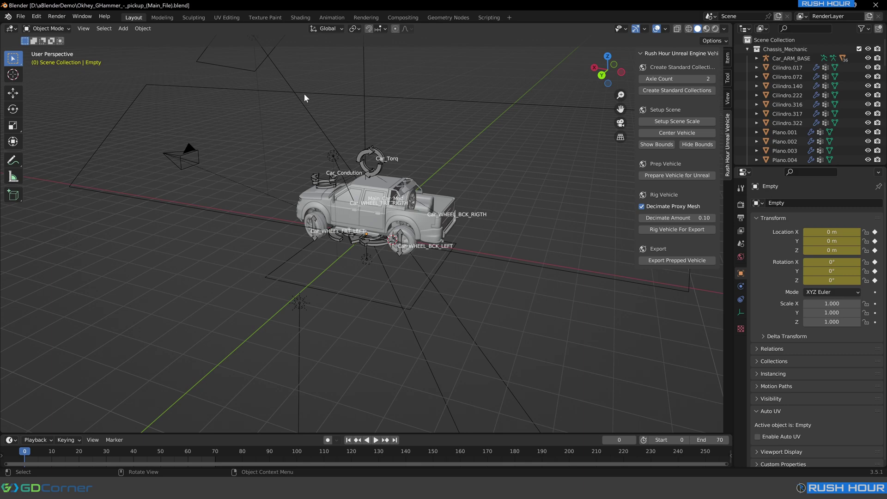
key("Delete")
left_click(190, 154)
key("Delete")
left_click(237, 67)
key("Delete")
left_click(299, 304)
key("Delete")
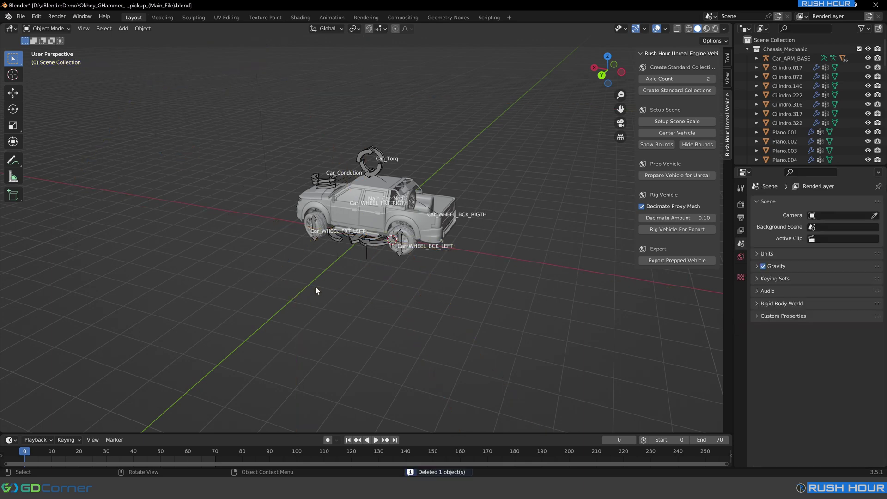
middle_click_drag(316, 284, 322, 264)
Step: Put the Car_ARM_BASE armature into Rest Position
left_click(322, 264)
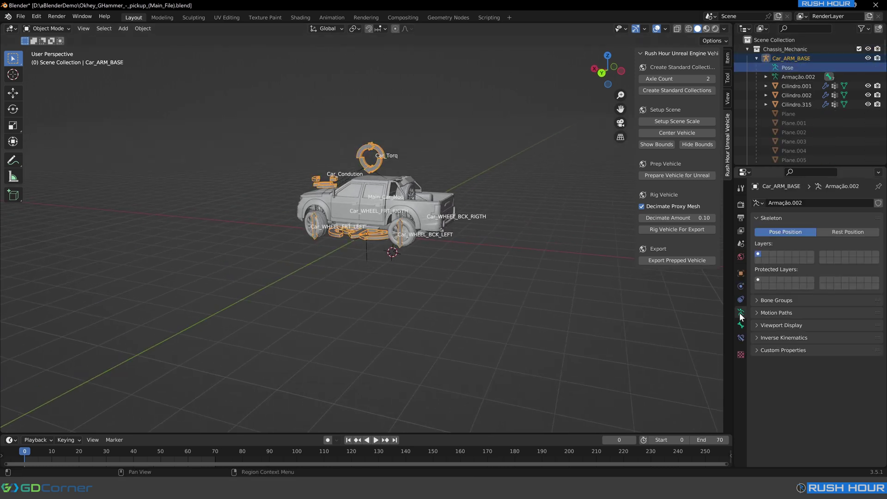
left_click(841, 232)
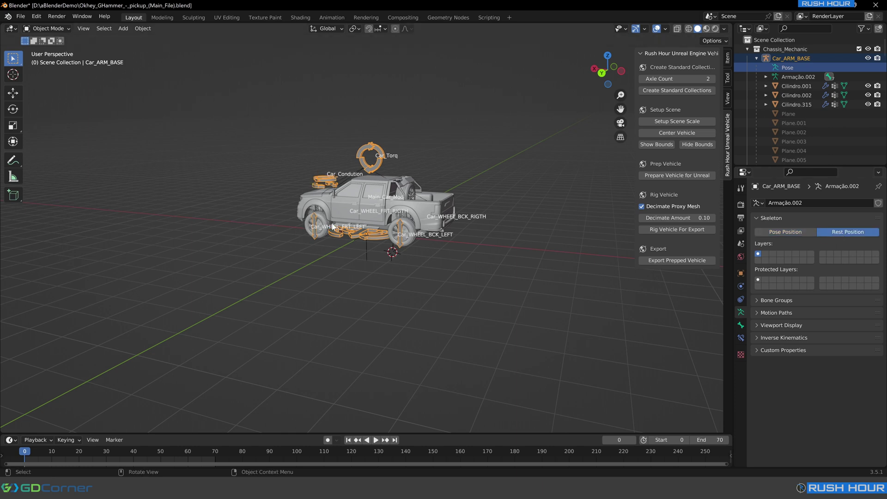
left_click(786, 67)
Step: Re-enable the Wheel_Rig_System and B_stetic collections in the Outliner
scroll(778, 74, "down", 1)
scroll(766, 93, "down", 10)
scroll(766, 94, "down", 5)
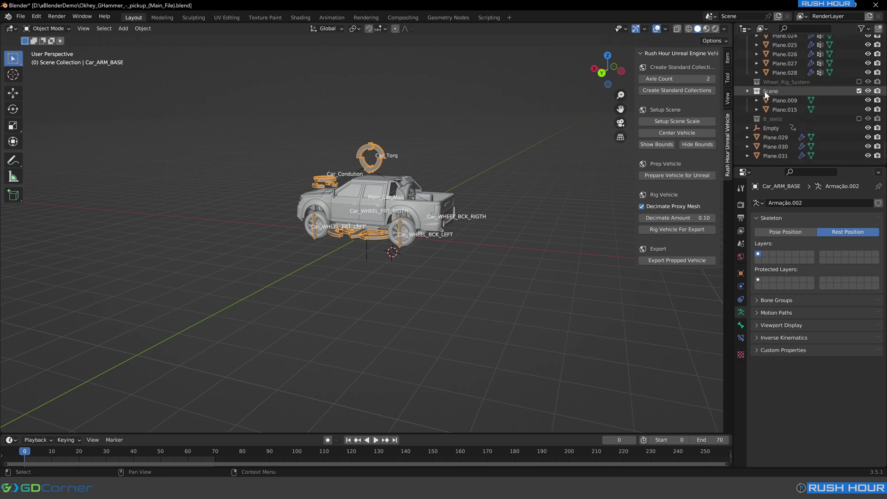
left_click(859, 81)
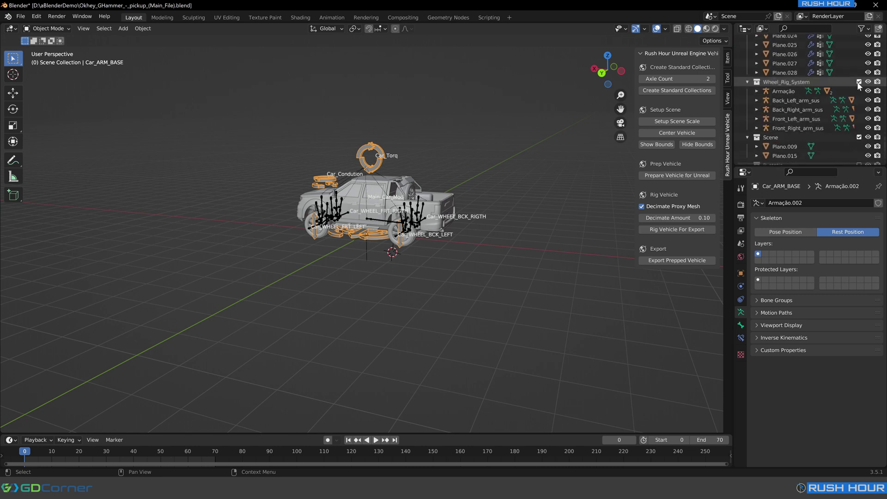
scroll(798, 136, "down", 5)
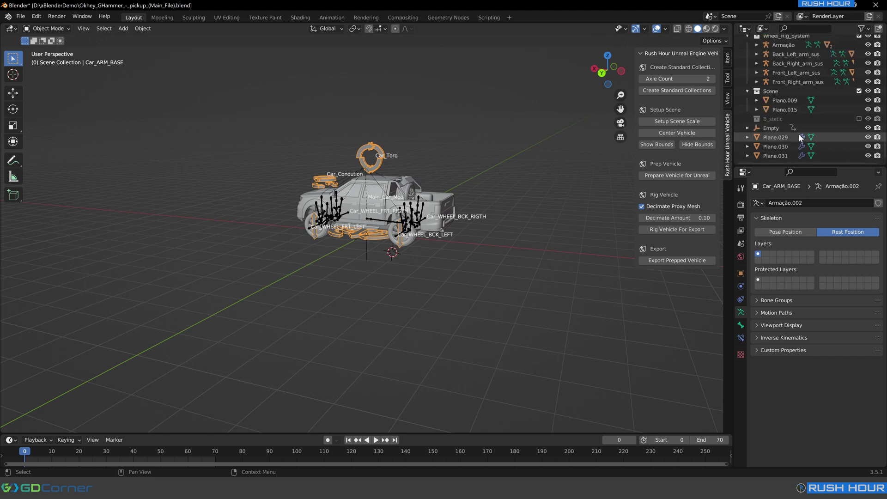
left_click(859, 119)
scroll(828, 124, "down", 1)
Step: Select all objects and clear their parents while keeping transforms
key("a")
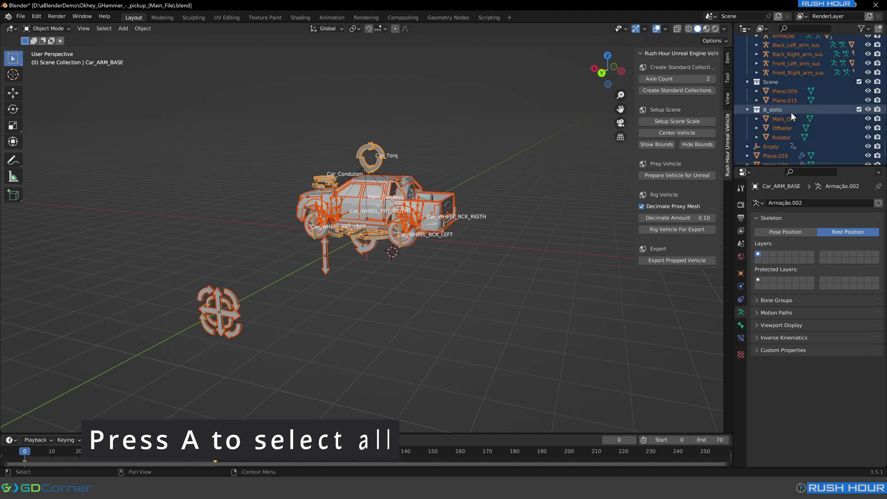
scroll(791, 112, "up", 10)
scroll(789, 111, "up", 5)
left_click(136, 29)
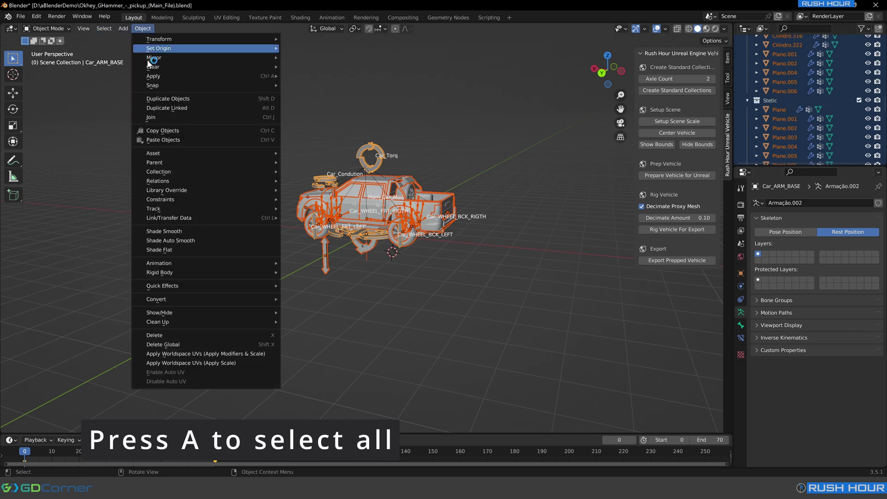
mouse_move(178, 324)
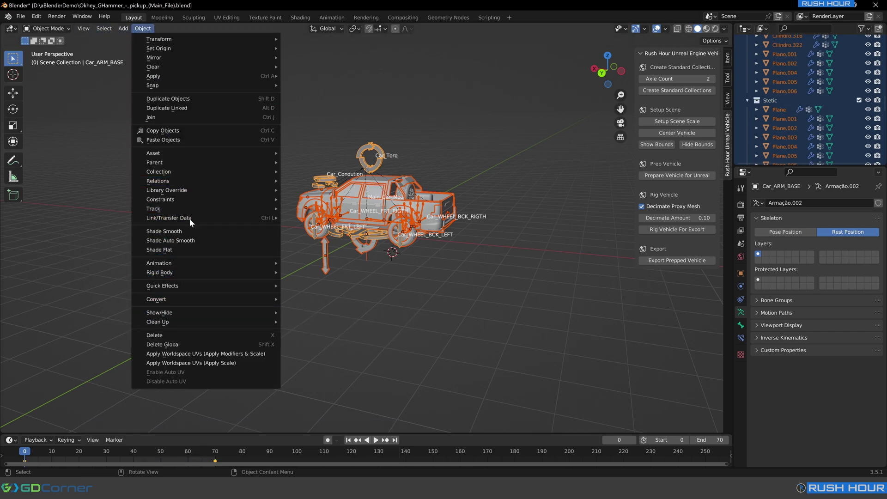
mouse_move(200, 162)
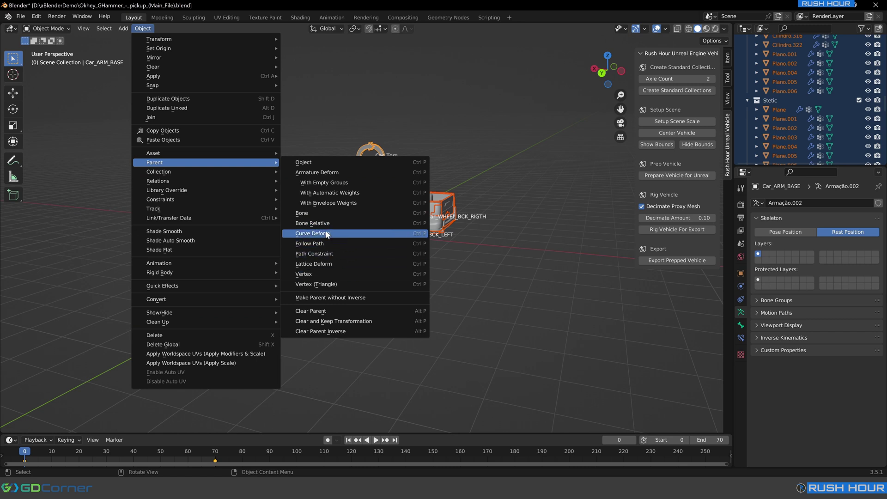
left_click(326, 321)
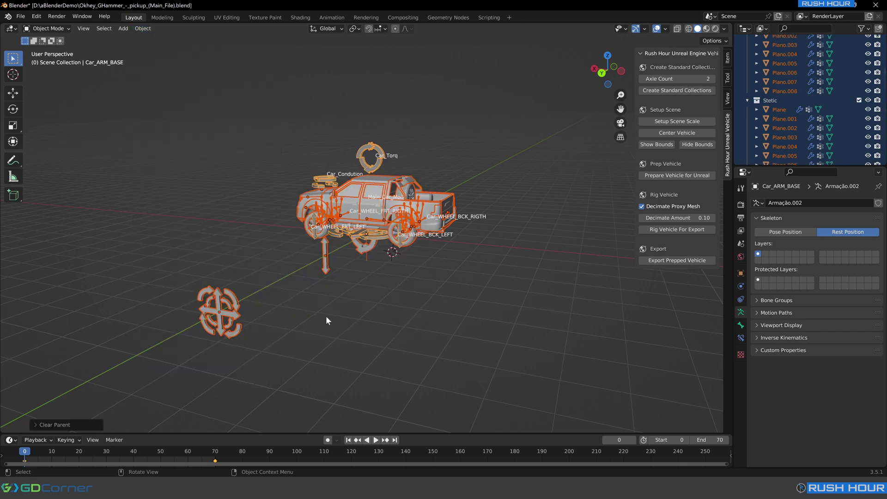
Step: Apply All Transforms to the selected truck objects
left_click(145, 29)
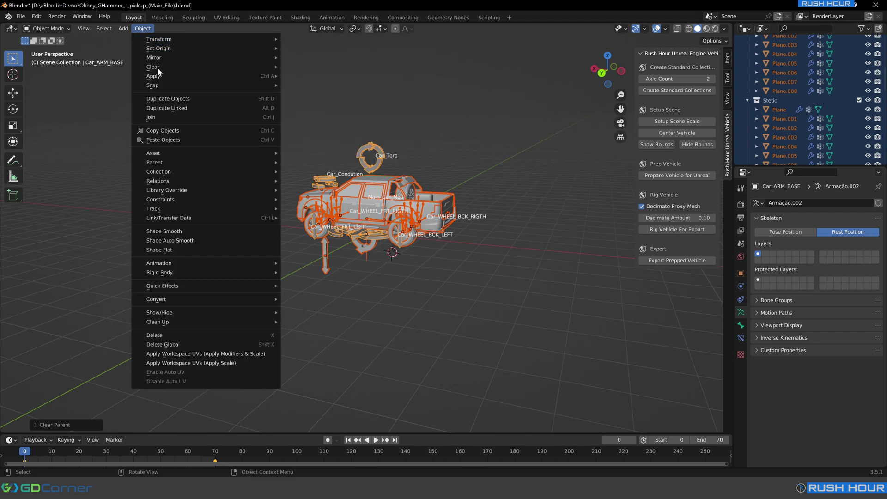
mouse_move(159, 78)
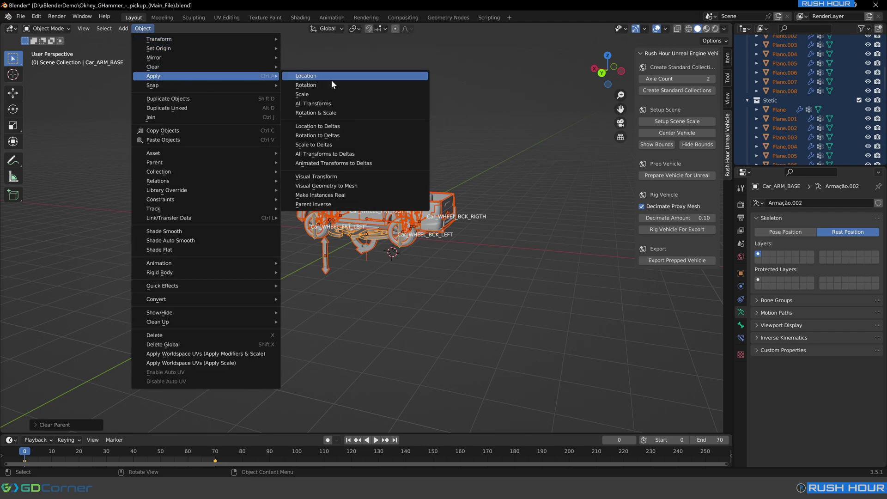
left_click(327, 104)
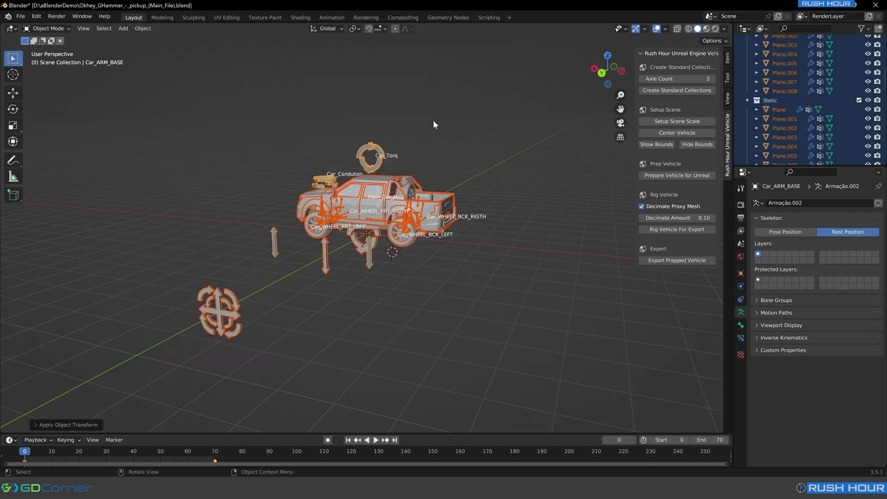
Step: Delete the five arm_sus wheel rigs, starting from Front_Right_arm_sus
scroll(774, 112, "down", 5)
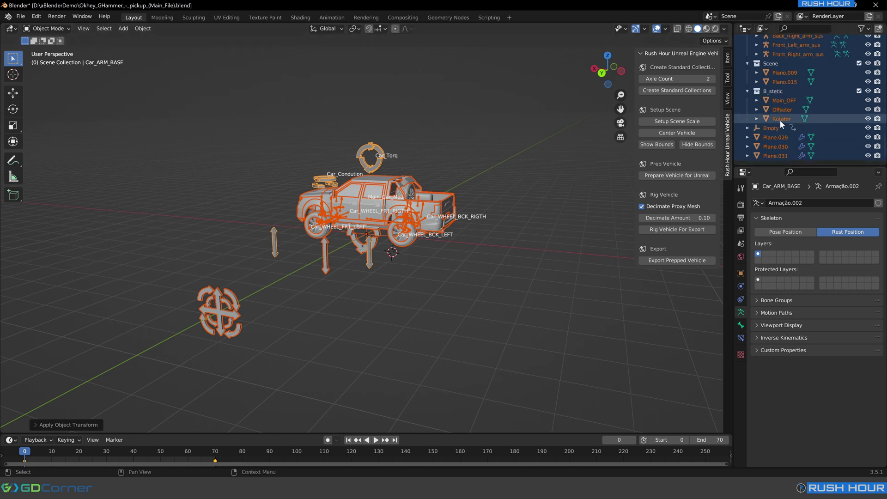
scroll(778, 81, "up", 4)
left_click(781, 92)
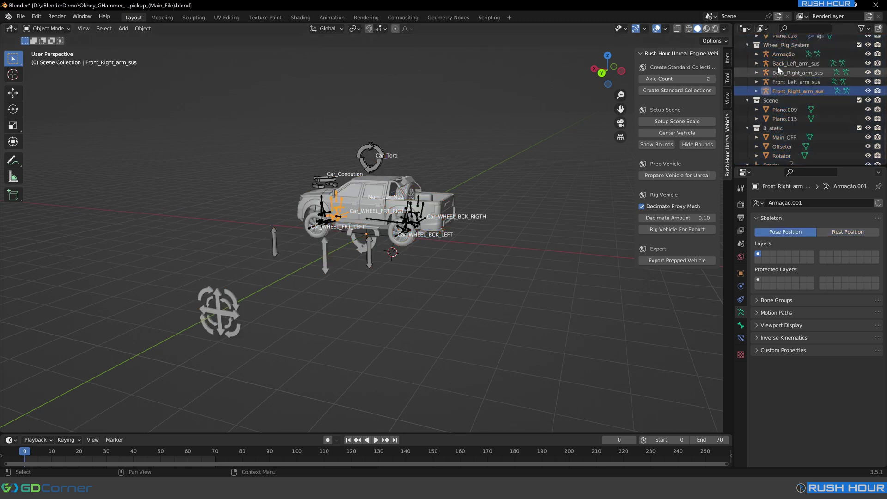
left_click(774, 53, "shift")
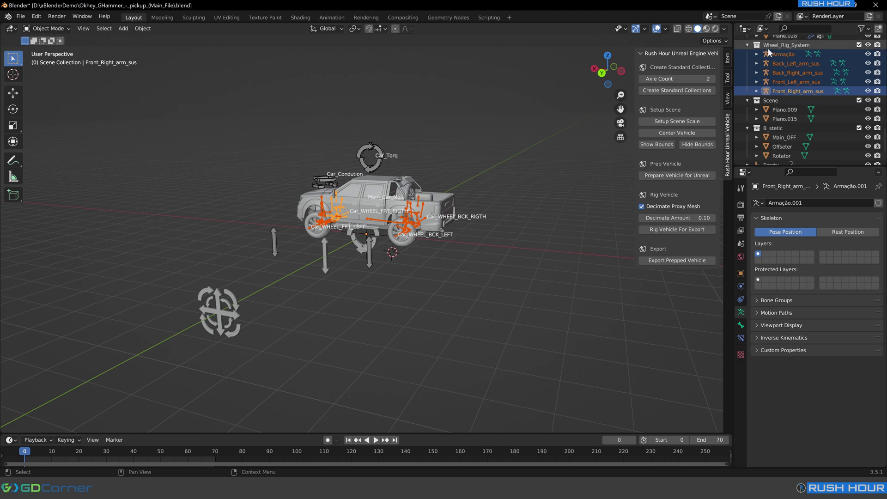
key("Delete")
Step: Delete the Car_ARM_BASE armature from the Chassis_Mechanic collection
scroll(771, 78, "up", 4)
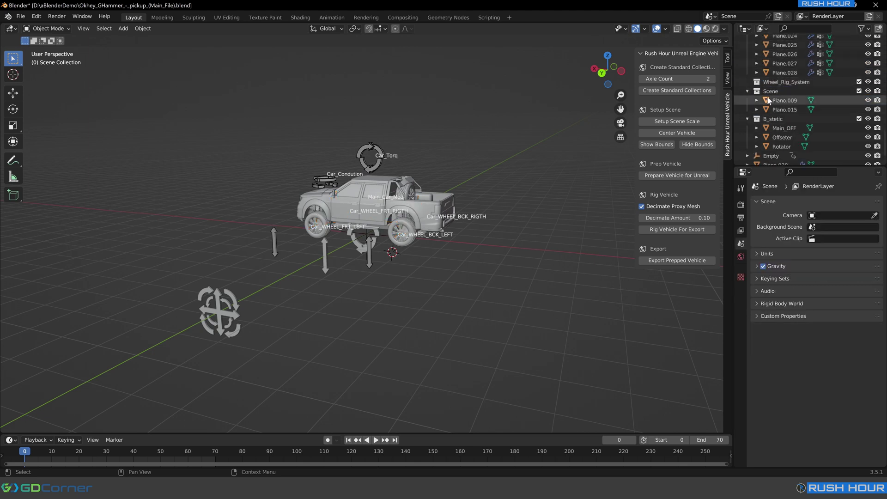
scroll(820, 92, "up", 10)
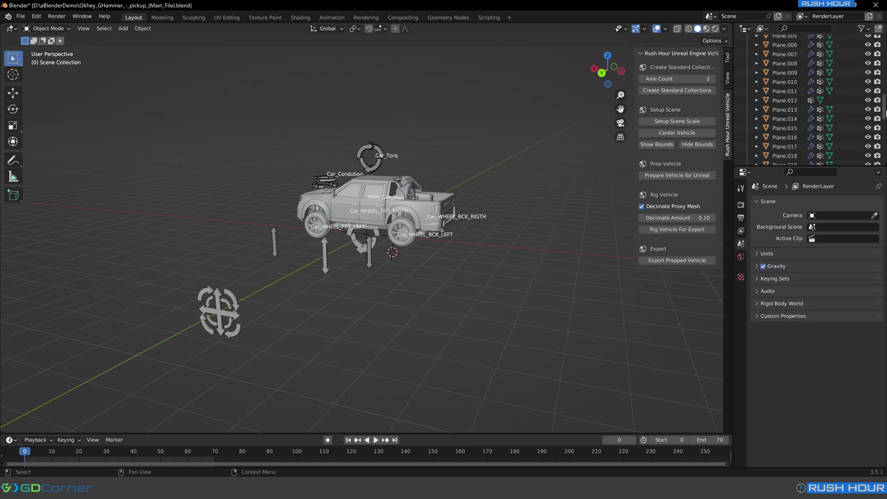
scroll(885, 113, "up", 15)
left_click(772, 51)
left_click(779, 59)
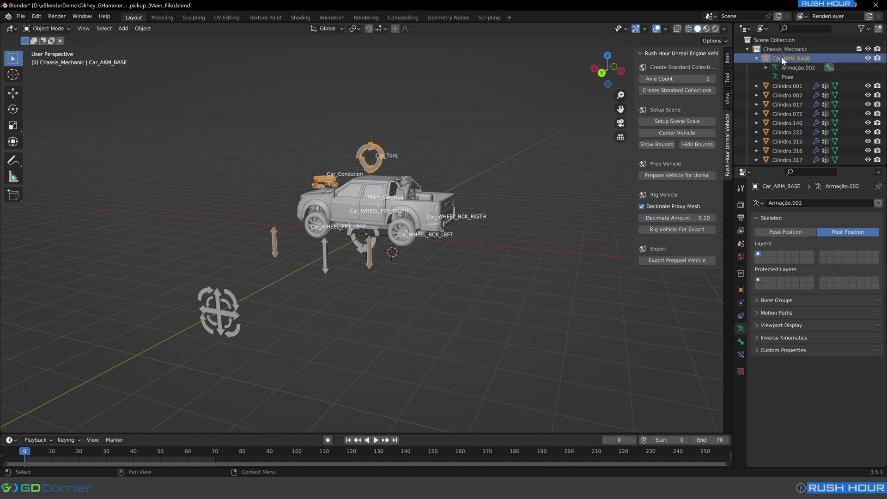
key("x")
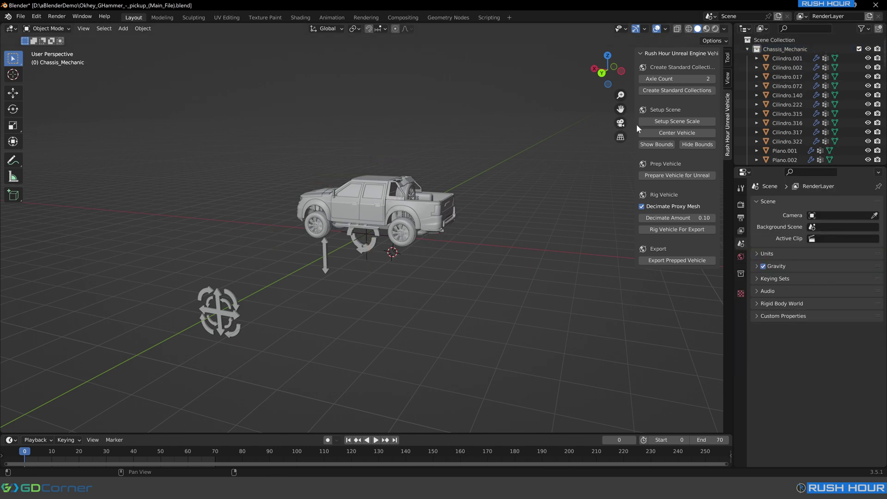
Step: Delete the Main_OFF ring, the vertical arrow and the Rotator controls
left_click(216, 319)
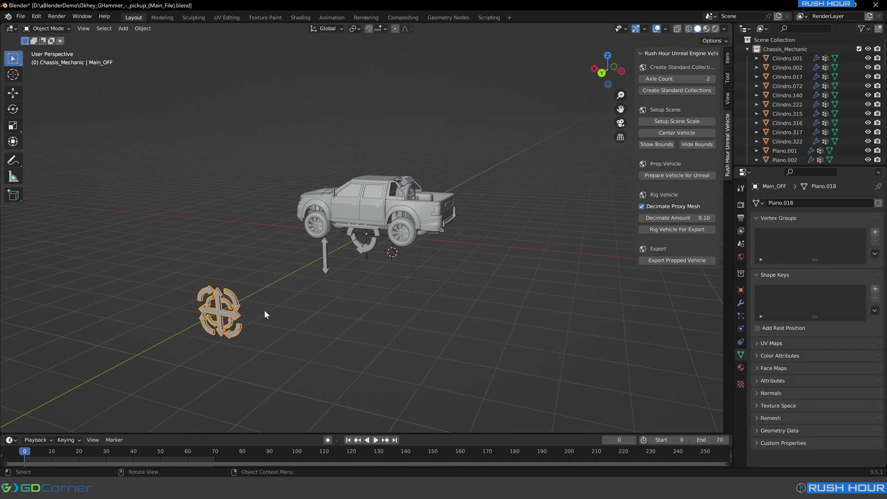
key("Delete")
left_click(325, 259)
key("Delete")
left_click(372, 248)
key("Delete")
Step: Delete the leftover Empty and the B_stetic collection
scroll(853, 89, "down", 10)
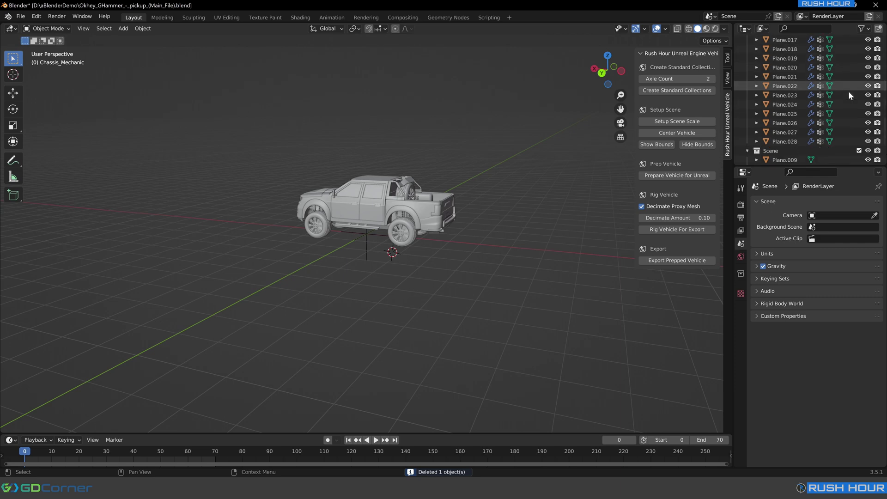
scroll(848, 90, "down", 3)
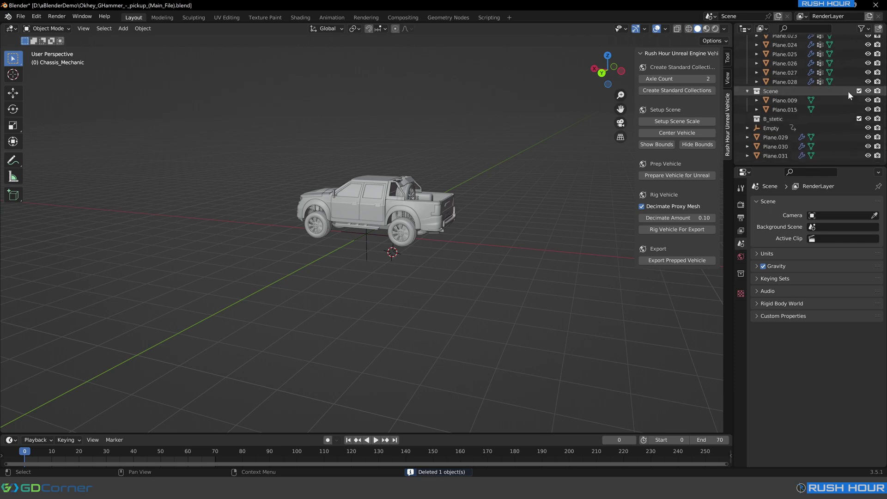
key("Delete")
left_click(779, 130)
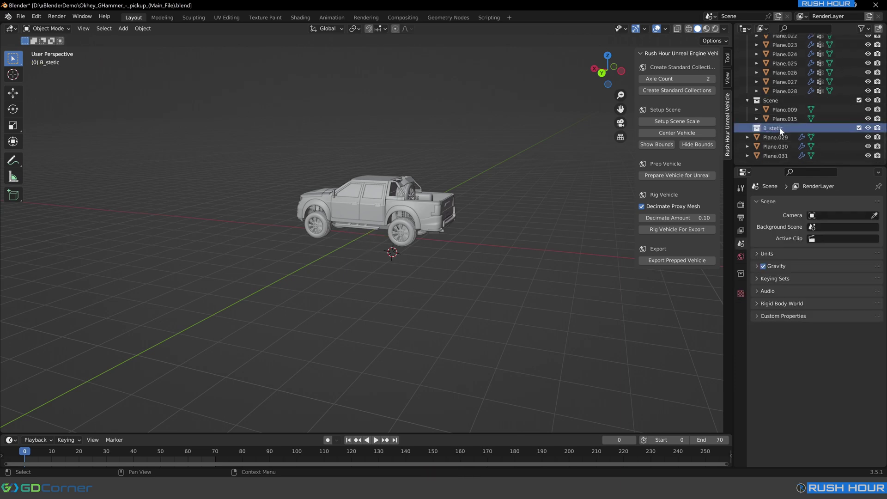
key("Delete")
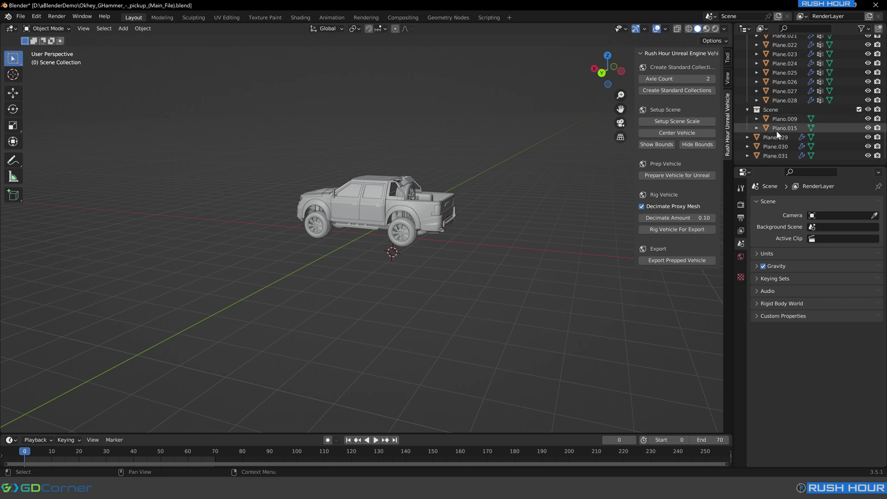
Step: Select Plano.015 and collapse the Chassis_Mechanic and Scene collections in the Outliner
left_click(777, 131)
scroll(780, 131, "up", 3)
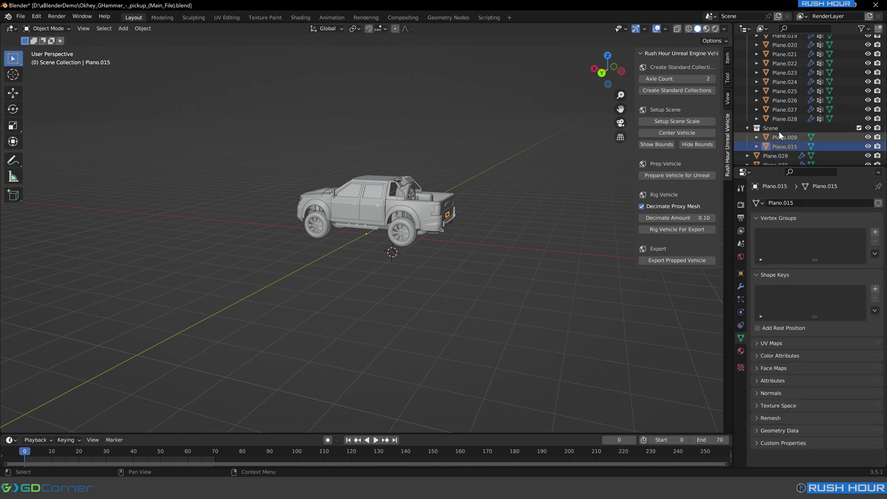
scroll(778, 131, "up", 15)
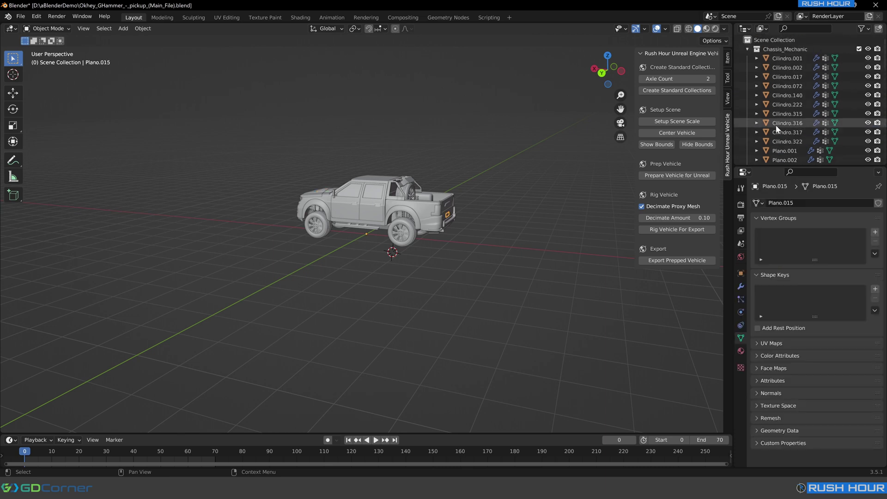
left_click(748, 49)
left_click(747, 67)
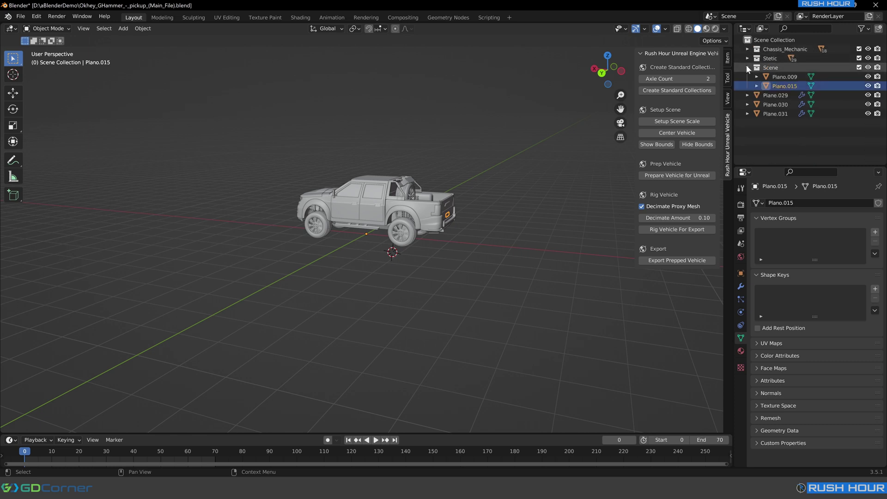
left_click(748, 68)
mouse_move(486, 225)
middle_mouse_down()
mouse_move(470, 228)
mouse_move(480, 231)
middle_mouse_up()
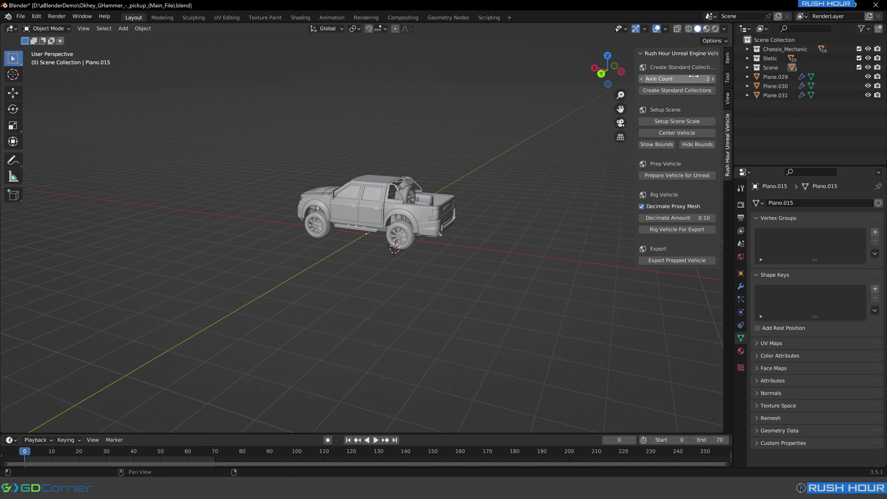
Step: Run Create Standard Collections and inspect the new vehicle hierarchy down to wheel_0_L
left_click(675, 91)
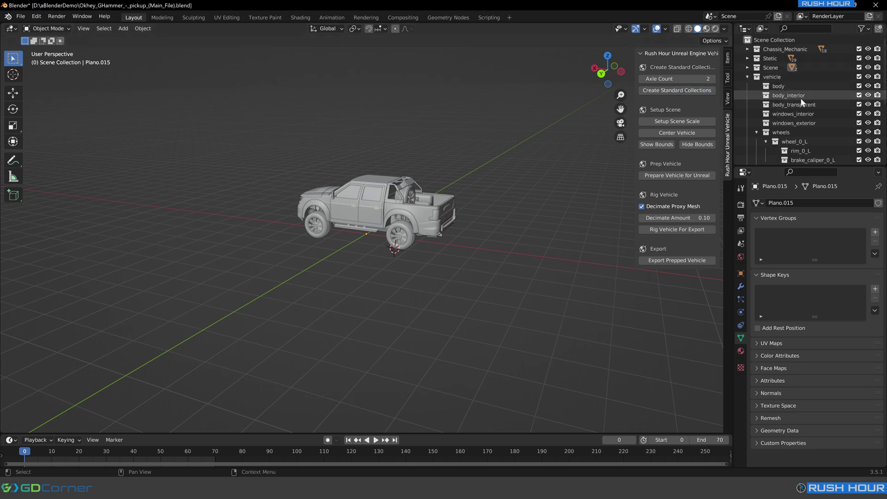
scroll(800, 99, "down", 3)
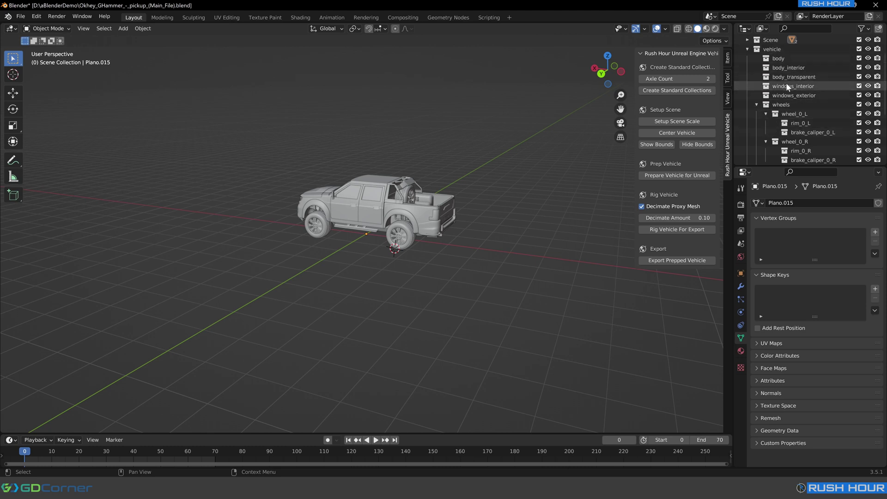
scroll(790, 94, "up", 3)
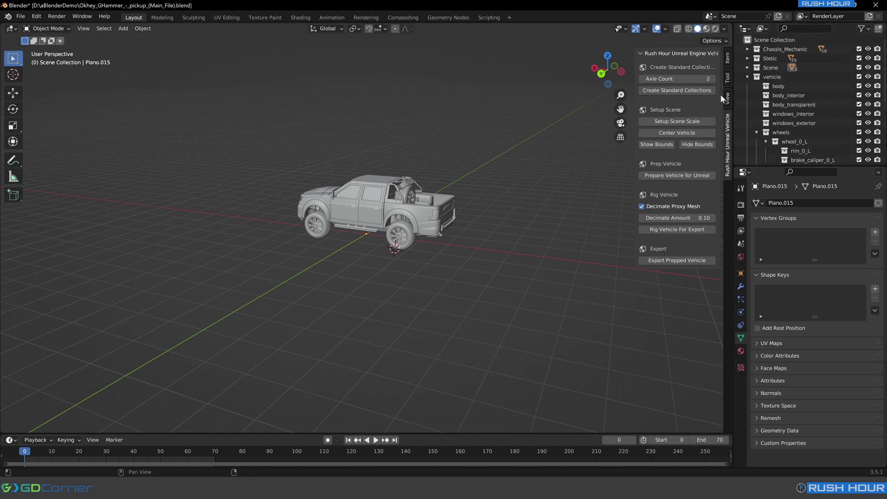
middle_click_drag(511, 165, 509, 162)
scroll(841, 132, "down", 4)
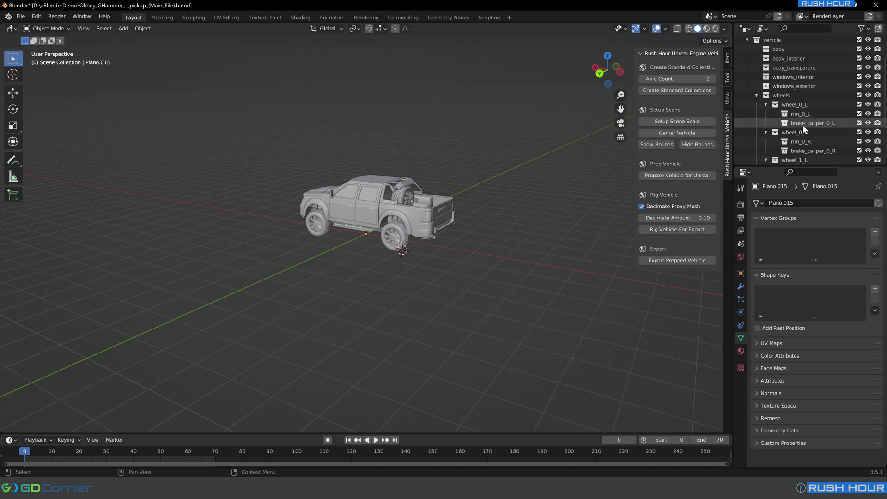
left_click(775, 106)
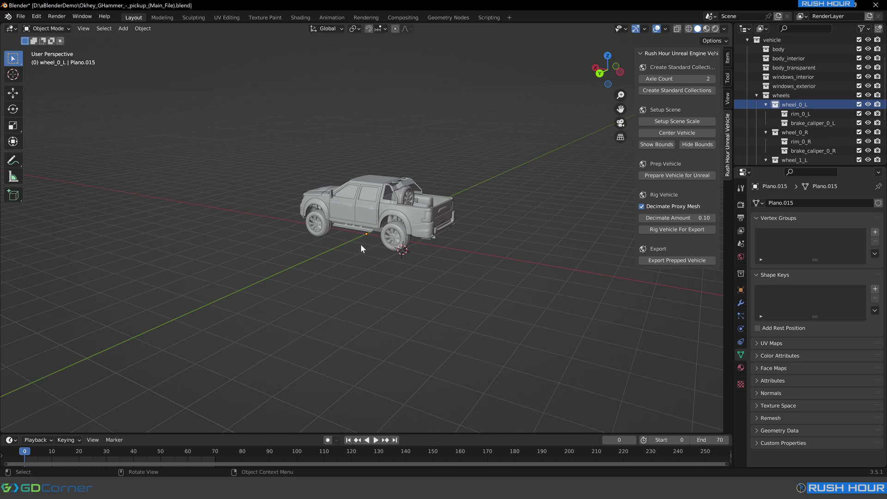
Step: Move the front-left wheel meshes Plano.001 and Plano.002 into wheel_0_L
left_click(318, 220)
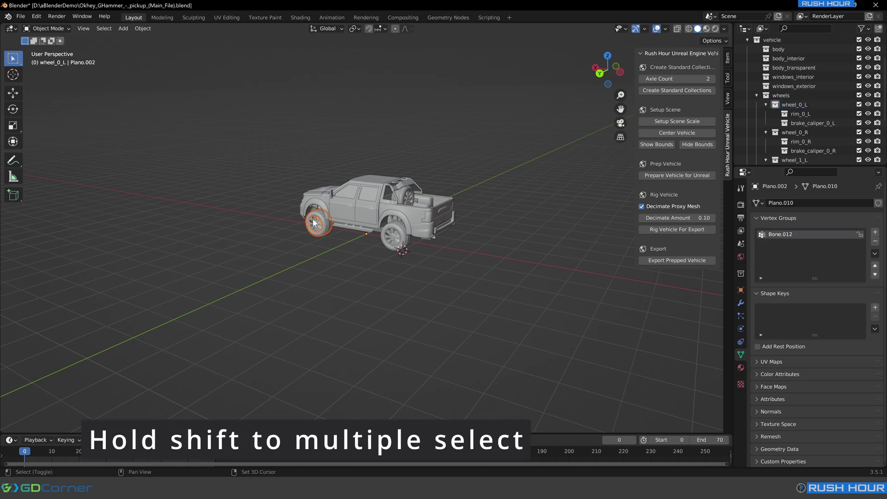
scroll(745, 50, "up", 3)
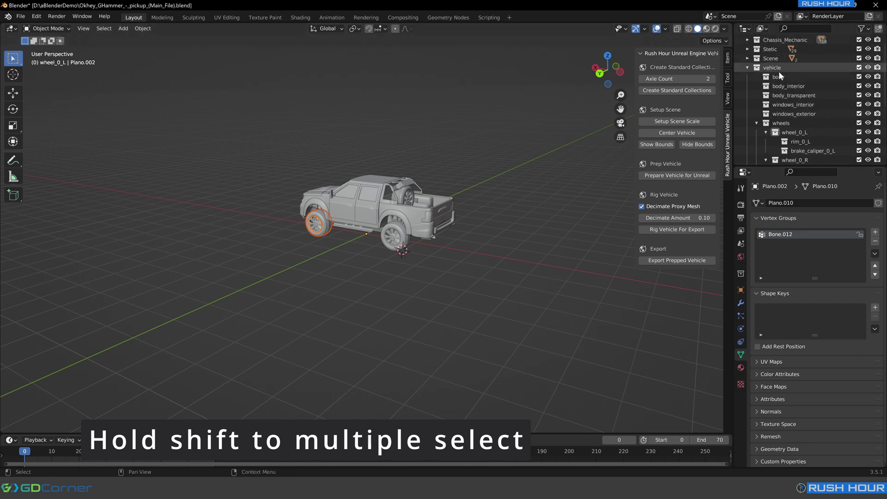
left_click(747, 50)
scroll(783, 87, "down", 3)
left_click(784, 105)
left_click(781, 114, "shift")
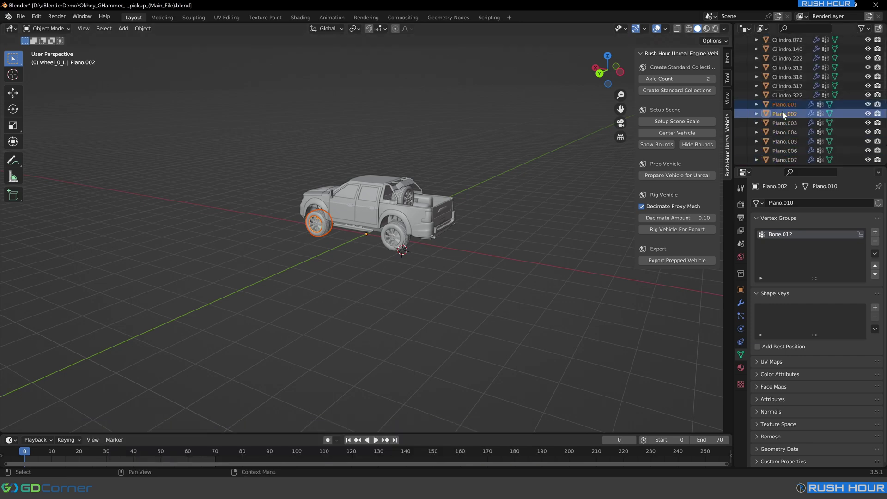
left_click_drag(780, 113, 795, 85)
Step: Move the Plano.002 rim mesh into the rim_0_L collection
scroll(786, 117, "up", 5)
scroll(810, 116, "down", 1)
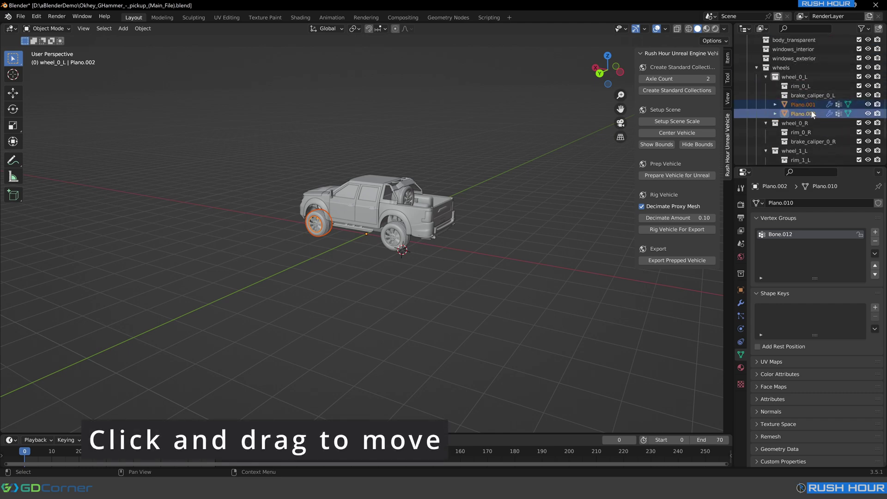
left_click(807, 106)
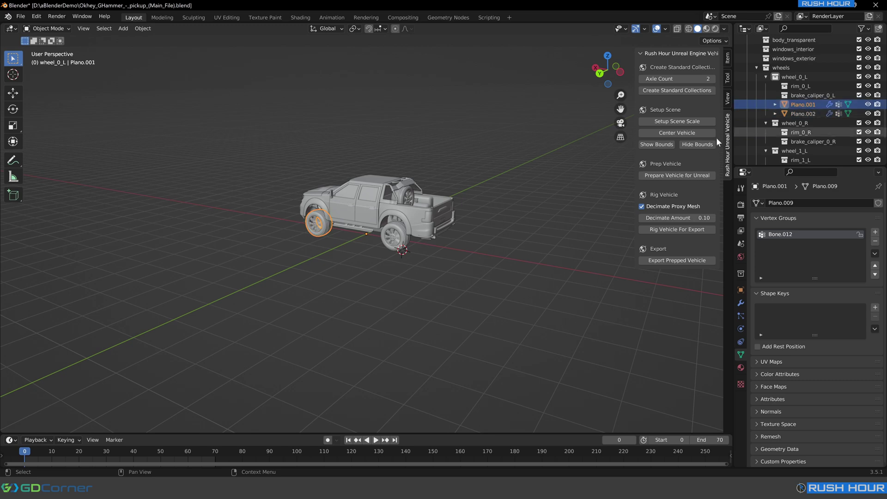
left_click(798, 115)
left_click_drag(799, 114, 805, 85)
Step: Select the rear wheel mesh and drag it into its wheel collection in the Outliner
scroll(314, 236, "up", 5)
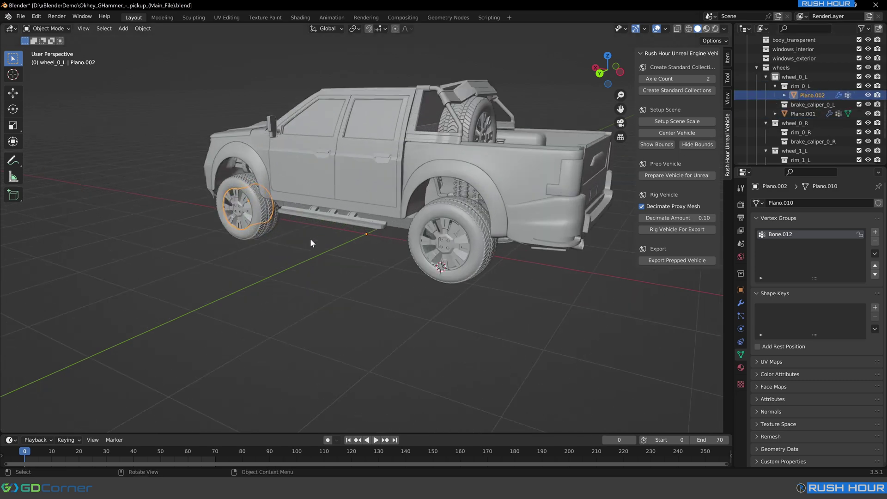
middle_click_drag(310, 242, 455, 223)
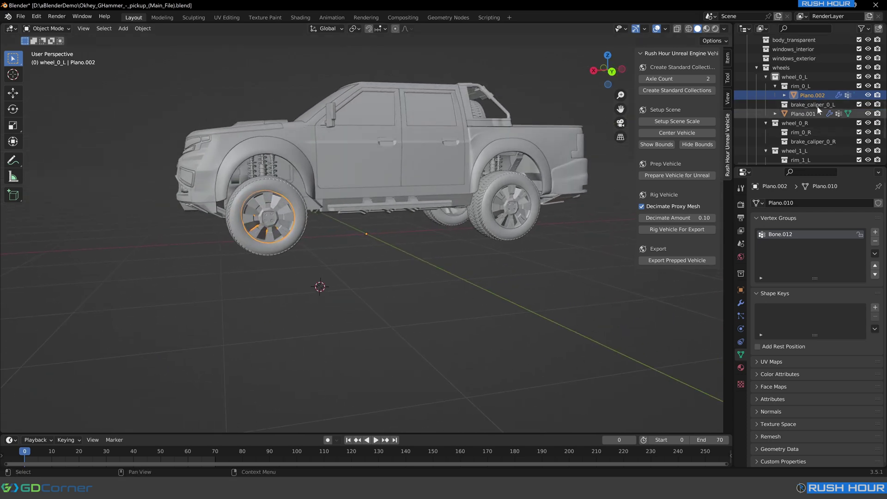
middle_click_drag(545, 188, 463, 208)
scroll(463, 208, "down", 4)
left_click(417, 232)
scroll(800, 93, "up", 3)
scroll(799, 95, "down", 5)
left_click_drag(802, 142, 764, 76)
Step: Collapse the wheel_0_L, wheel_0_R, wheel_1_L and wheel_1_R collections in the Outliner
left_click(766, 77)
left_click(765, 86)
left_click(765, 95)
left_click(766, 104)
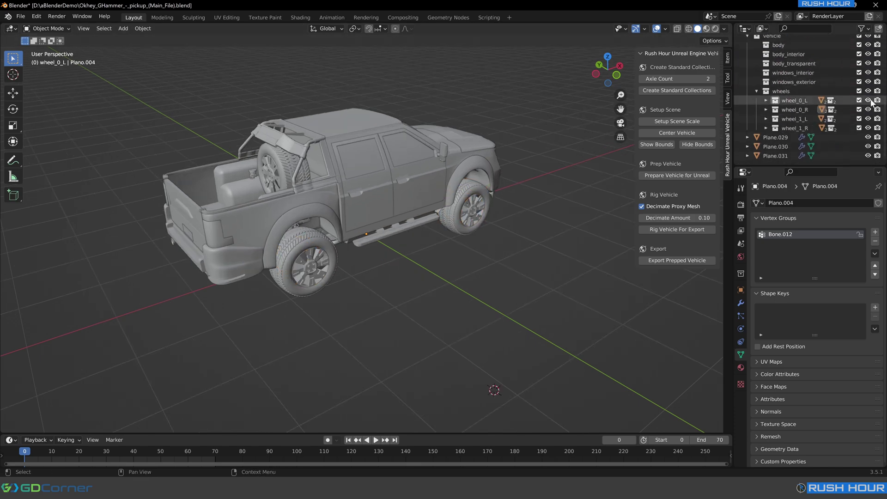
middle_click_drag(462, 125, 517, 116)
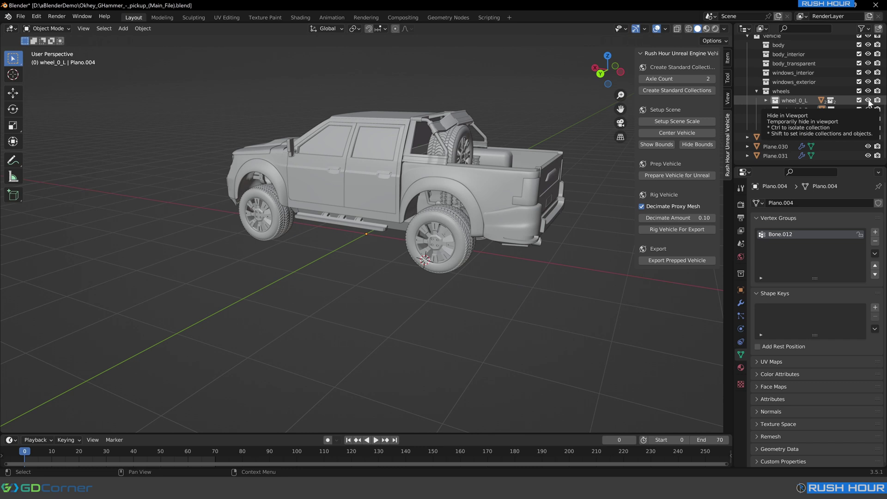
Step: Toggle the left wheels' visibility to identify the front-left and rear-left wheels
left_click(868, 101)
left_click(868, 100)
left_click(868, 100)
left_click(868, 100)
left_click(868, 119)
left_click(868, 119)
middle_click_drag(462, 129, 296, 126)
left_click(868, 100)
left_click(868, 100)
left_click(868, 119)
left_click(868, 118)
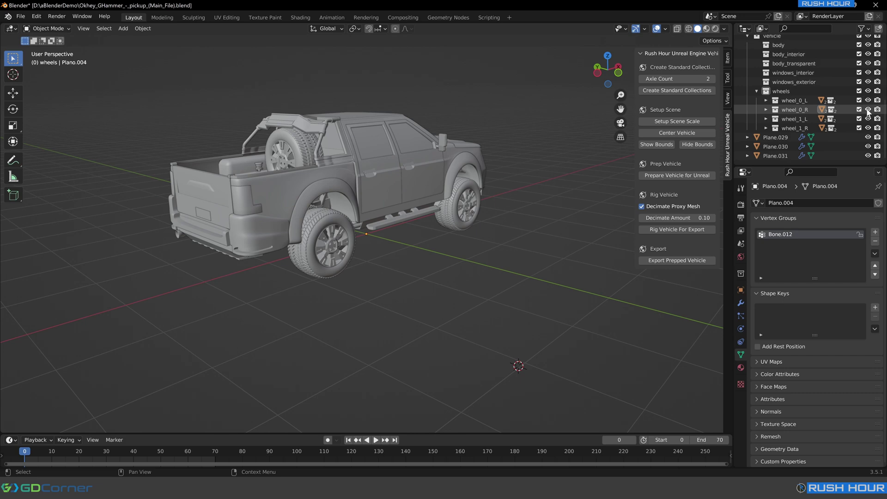
Step: Identify the front-right and rear-right wheels, then hide the whole wheels collection
left_click(868, 110)
left_click(868, 109)
left_click(868, 128)
left_click(868, 128)
middle_click_drag(403, 182, 499, 170)
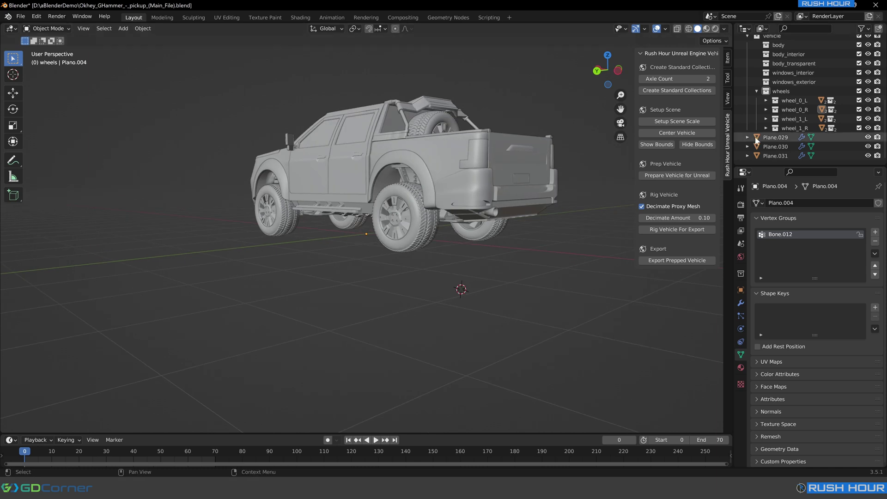
left_click(868, 109)
left_click(868, 109)
left_click(868, 128)
left_click(868, 128)
middle_click_drag(517, 147, 559, 144)
left_click(869, 91)
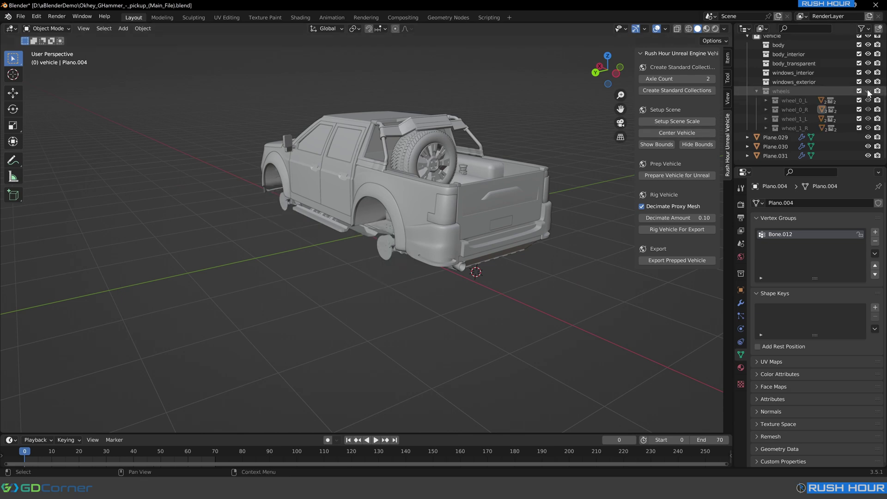
Step: Collapse the wheels collection and bring the truck's front into view
left_click(756, 92)
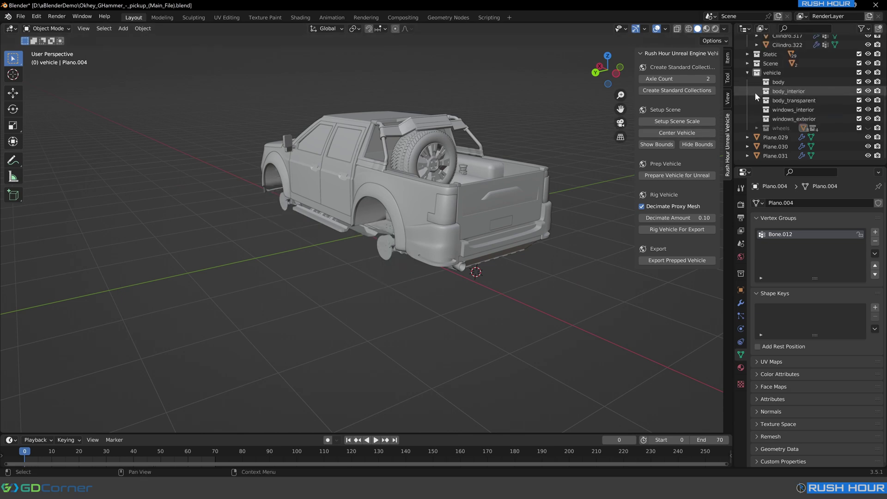
middle_click_drag(466, 136, 252, 152)
scroll(800, 104, "up", 2)
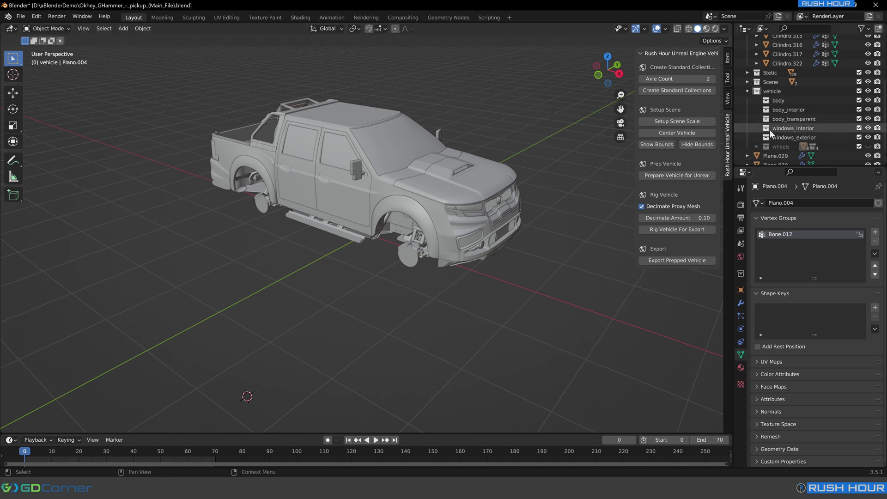
middle_click_drag(578, 146, 412, 209)
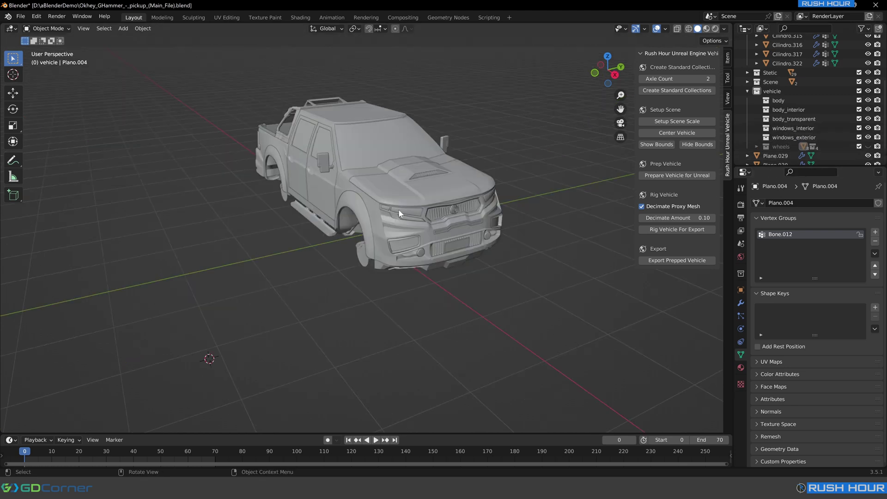
Step: Select the headlight object together with the fog-light rings
left_click(418, 214)
left_click(420, 251)
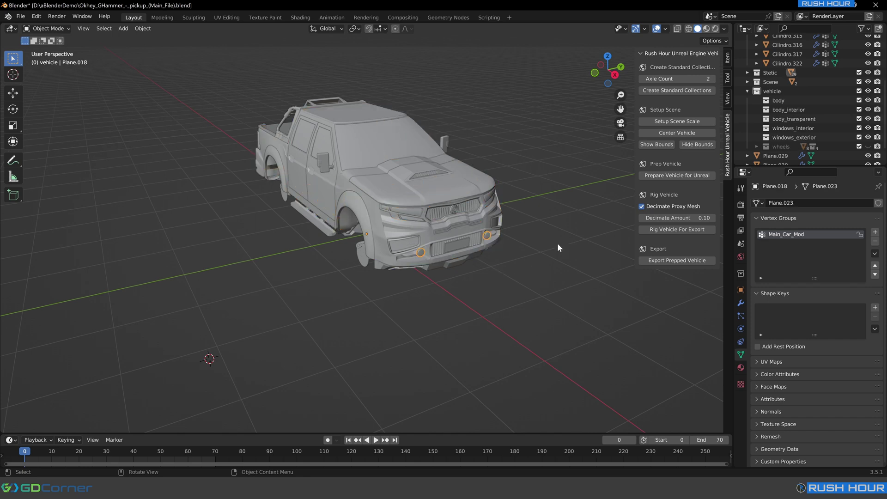
left_click(400, 207)
left_click(424, 252, "shift")
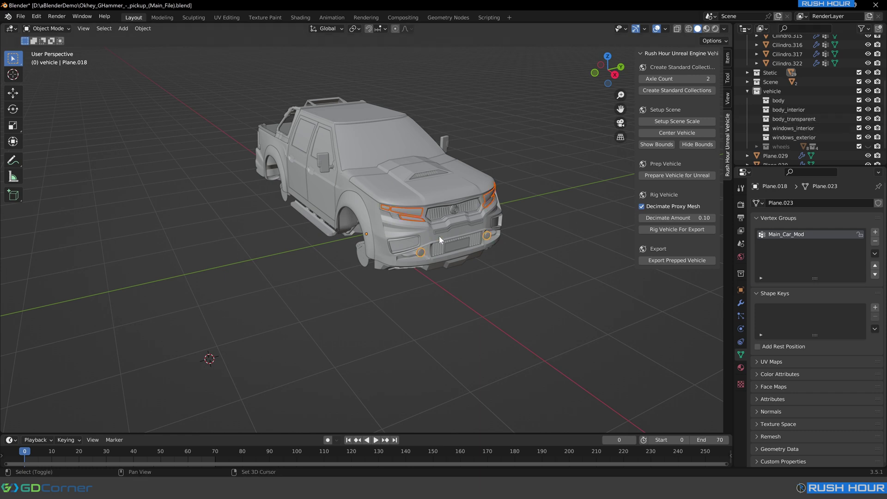
Step: Switch to Material Preview shading and add the taillights to the light selection
left_click(707, 29)
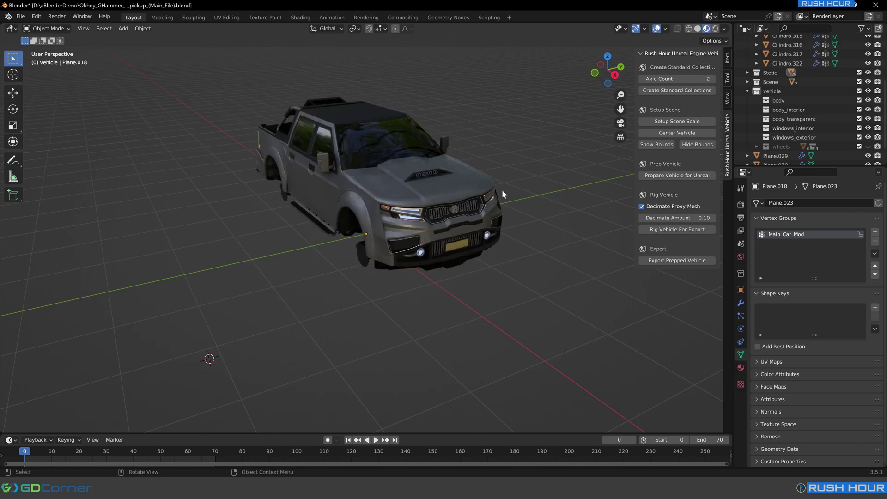
key("ctrl+z")
key("ctrl+shift+z")
middle_click_drag(318, 248, 394, 229)
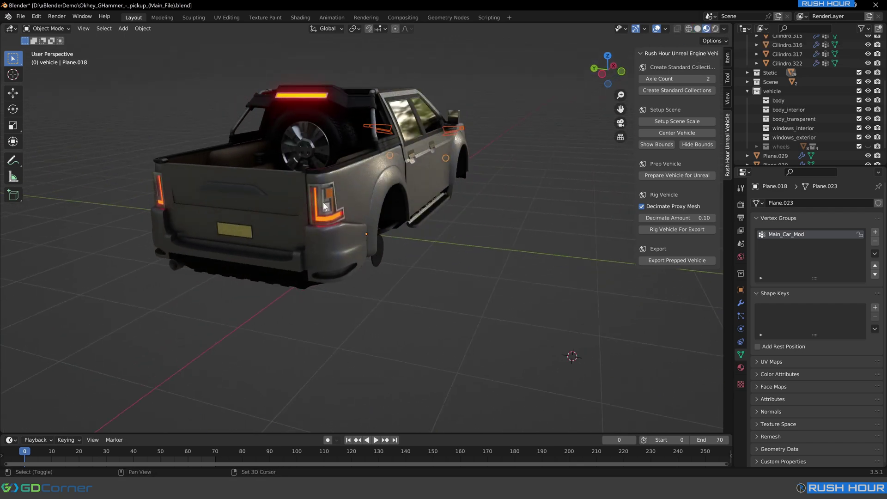
left_click(316, 220)
Step: Move Plane.003, Plane.016 and Plane.018 into body_transparent and hide that collection
middle_click_drag(315, 220, 341, 222)
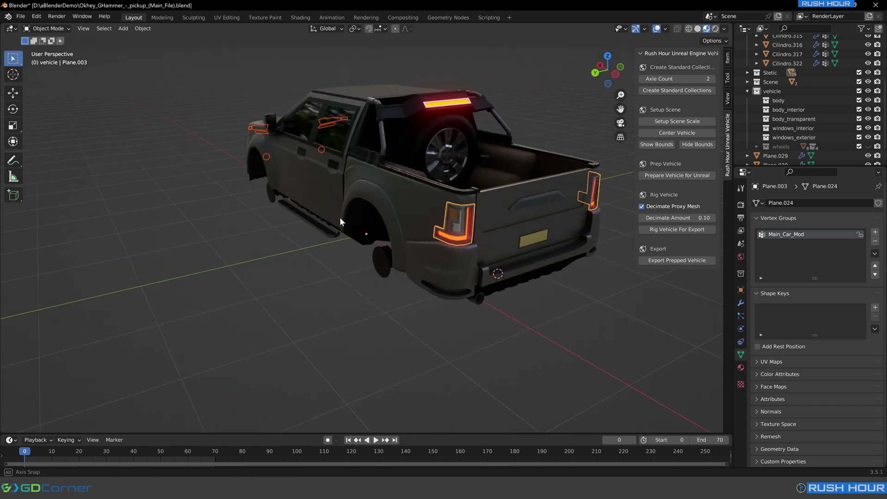
scroll(763, 117, "up", 2)
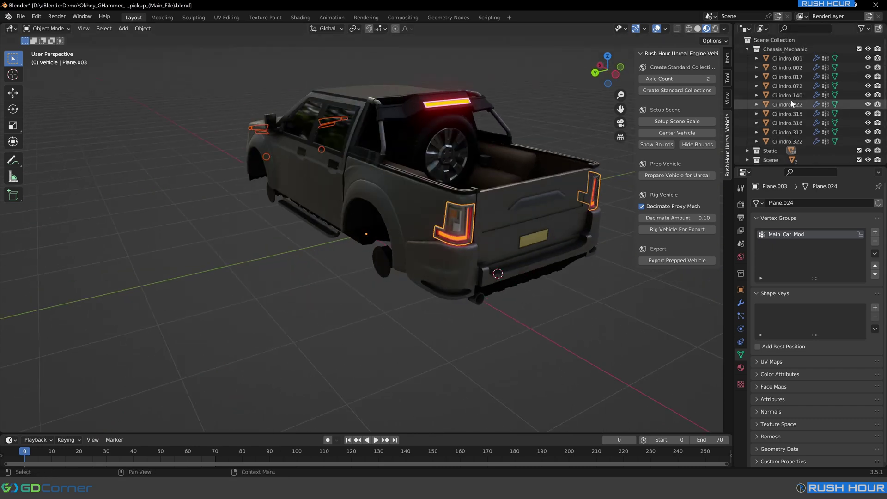
key("KP_Decimal")
left_click_drag(777, 97, 804, 122)
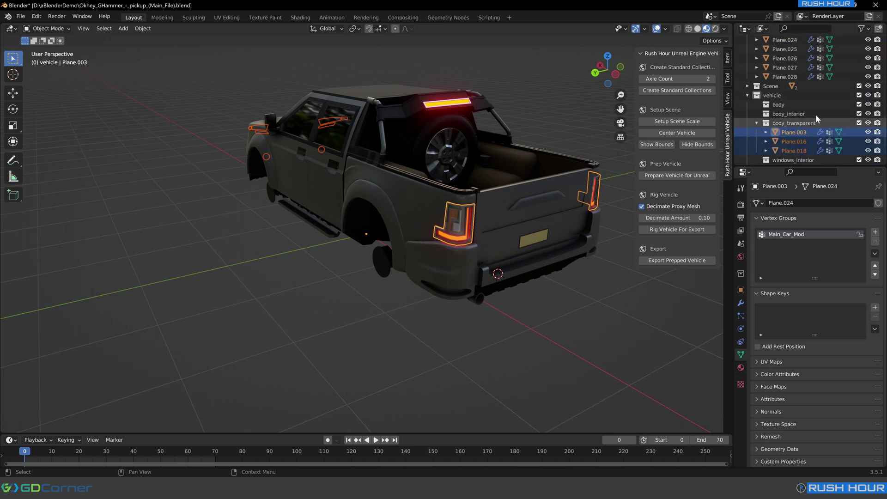
left_click(868, 123)
middle_click_drag(518, 168, 330, 192)
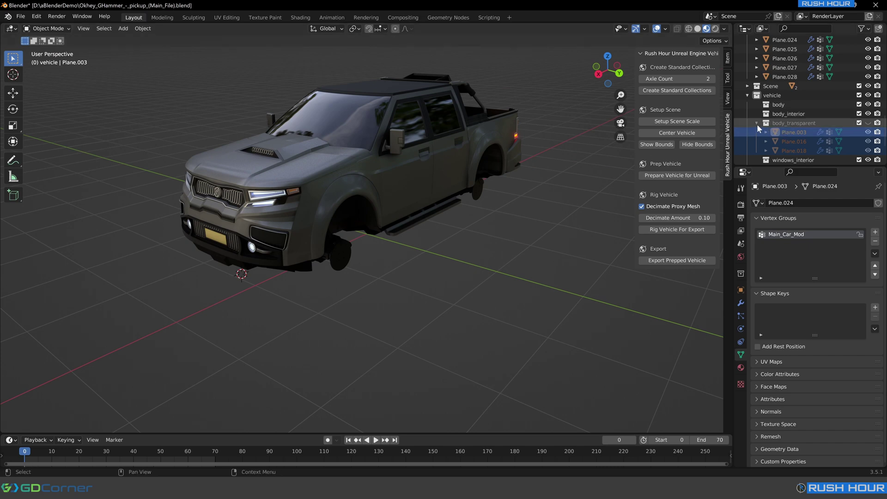
Step: Select every object in the body collection and hide the car body
middle_click_drag(371, 148, 262, 144)
scroll(776, 120, "up", 5)
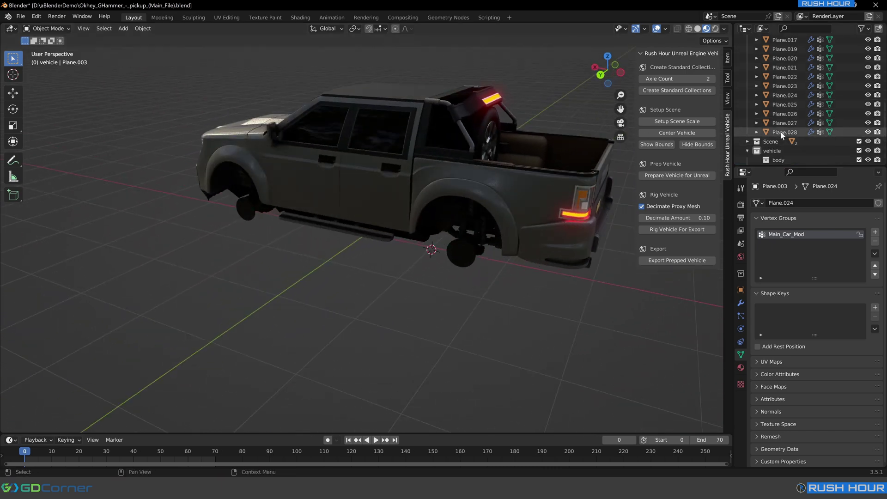
left_click(780, 131)
scroll(781, 128, "up", 20)
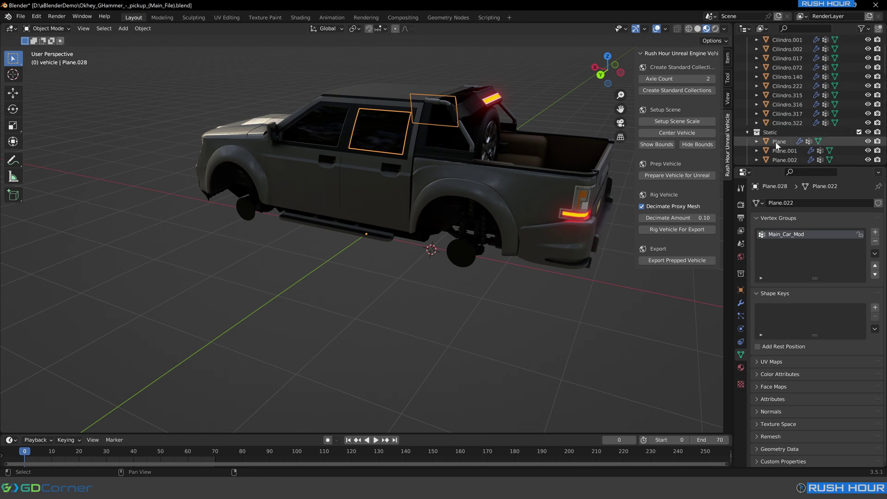
left_click(779, 141)
scroll(788, 160, "down", 3)
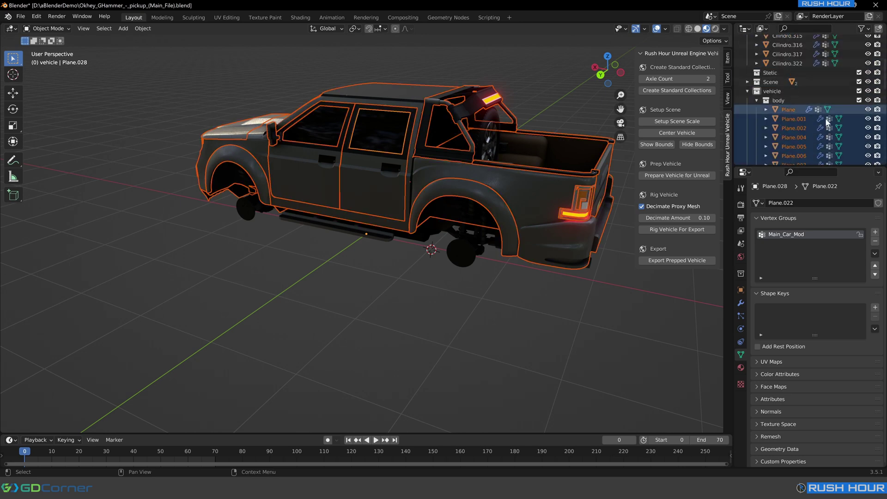
key("h")
Step: Hide the Cilindro chassis objects and leftover Plane.029, checking for stray pieces
left_click(786, 61)
key("h")
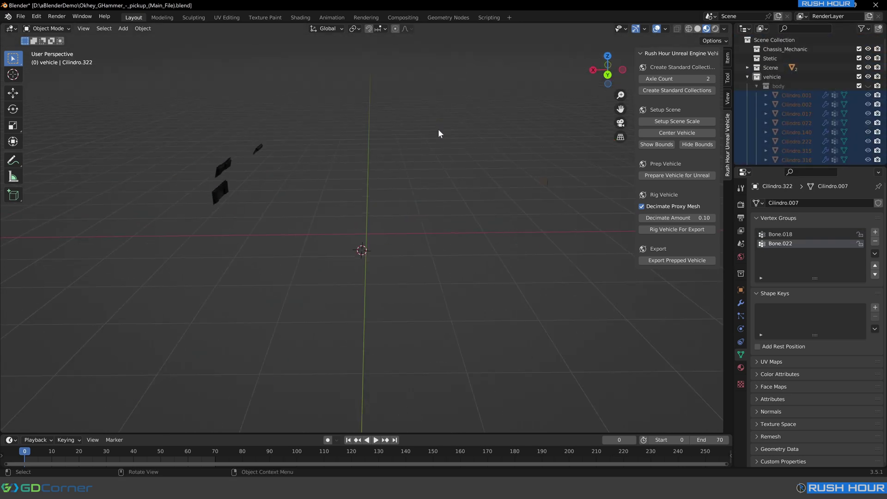
scroll(788, 132, "up", 2)
left_click(770, 135)
scroll(803, 85, "down", 2)
key("h")
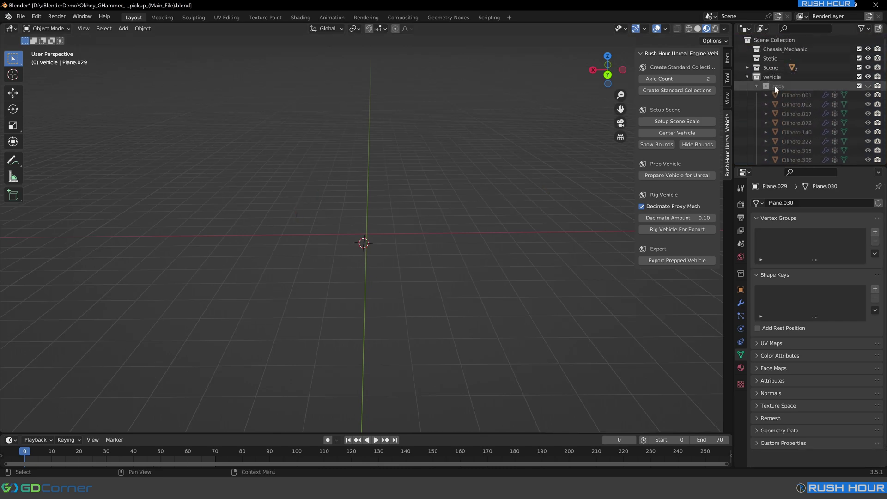
left_click(769, 76)
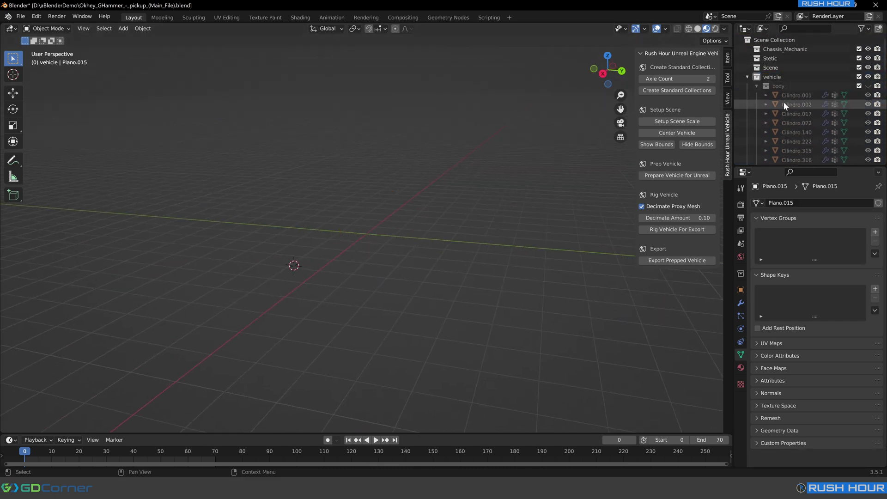
middle_click_drag(508, 138, 440, 136)
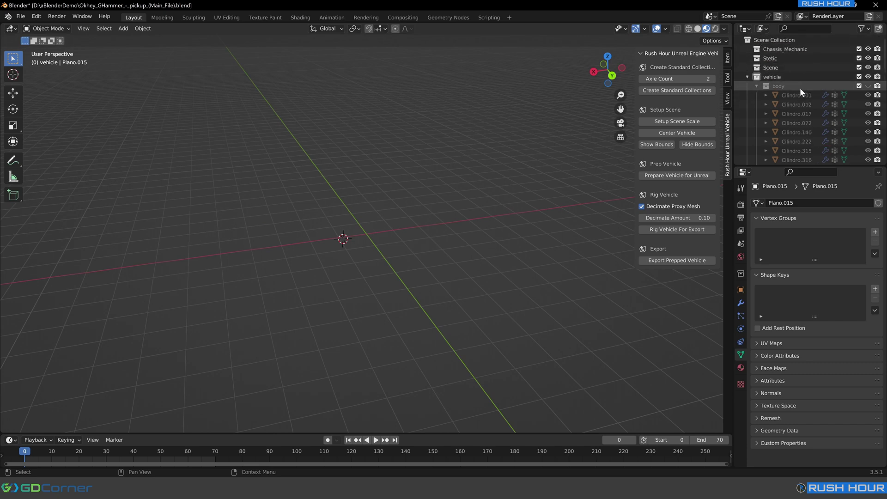
Step: Make the wheels, body_transparent and body collections visible again
left_click(781, 50)
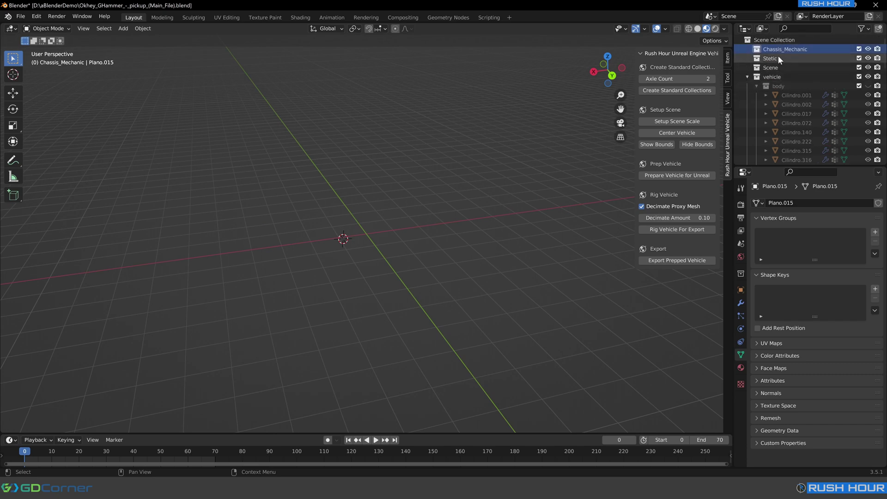
left_click(778, 56)
scroll(781, 74, "down", 10)
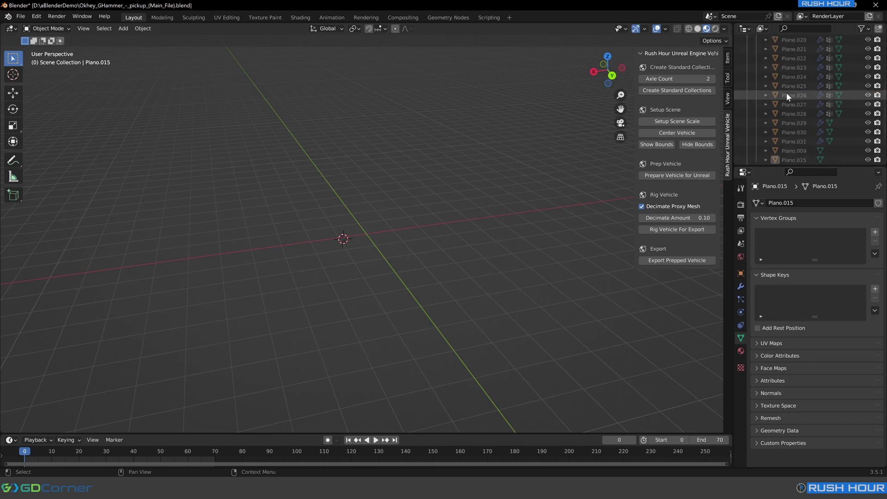
left_click(868, 156)
left_click(868, 100)
scroll(843, 99, "up", 1)
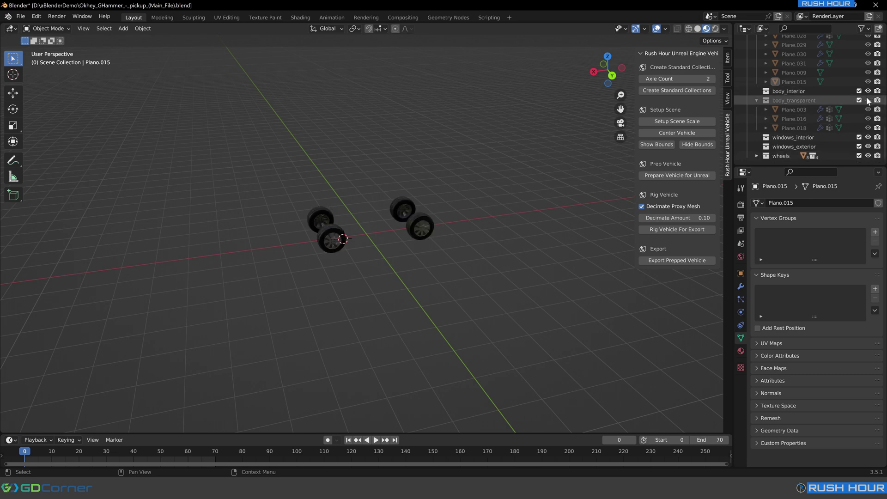
scroll(853, 95, "up", 10)
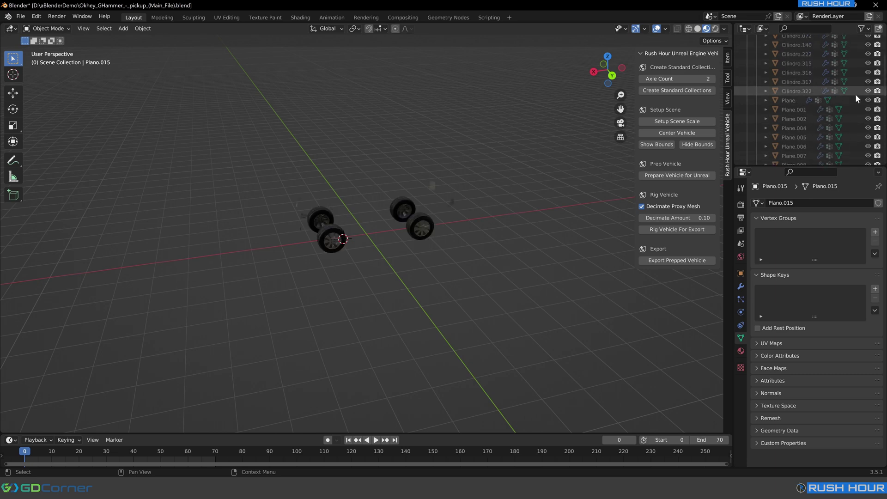
left_click(868, 59)
Step: Save the scene as PickupExample.blend in D:\aBlenderDemo, overwriting the earlier copy
left_click(756, 58)
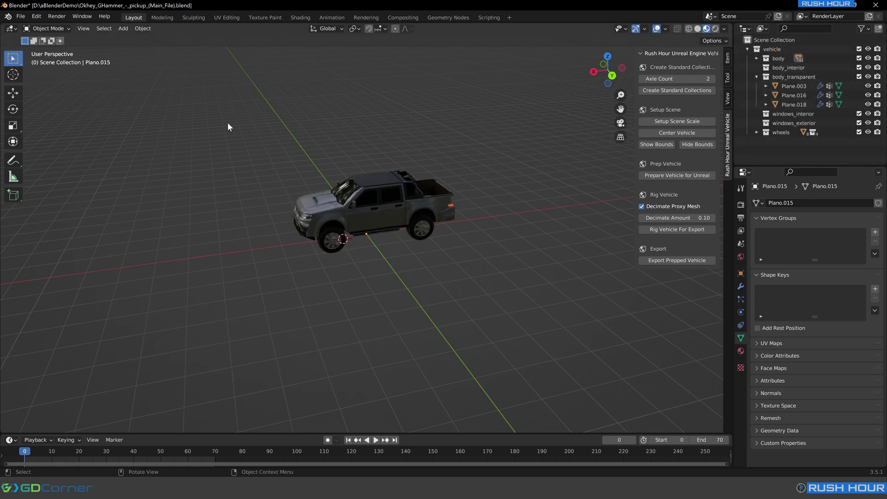
middle_click_drag(228, 125, 202, 115)
left_click(20, 16)
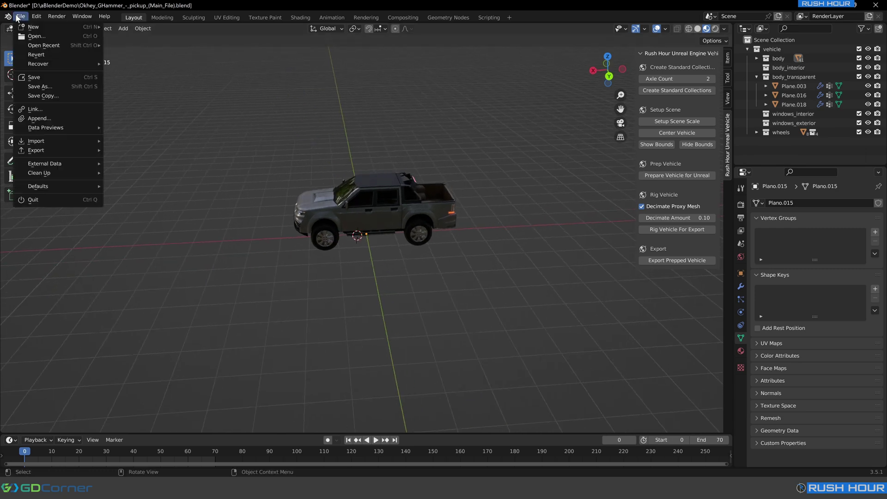
left_click(46, 88)
left_click(347, 174)
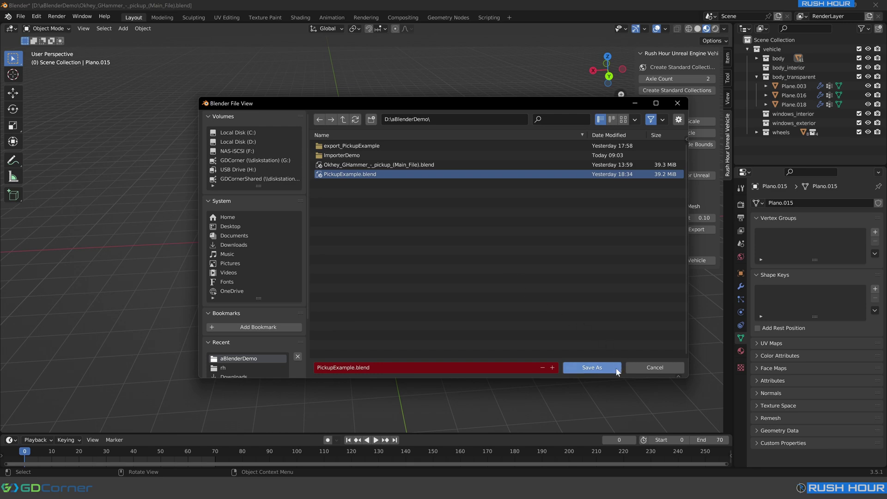
left_click(592, 368)
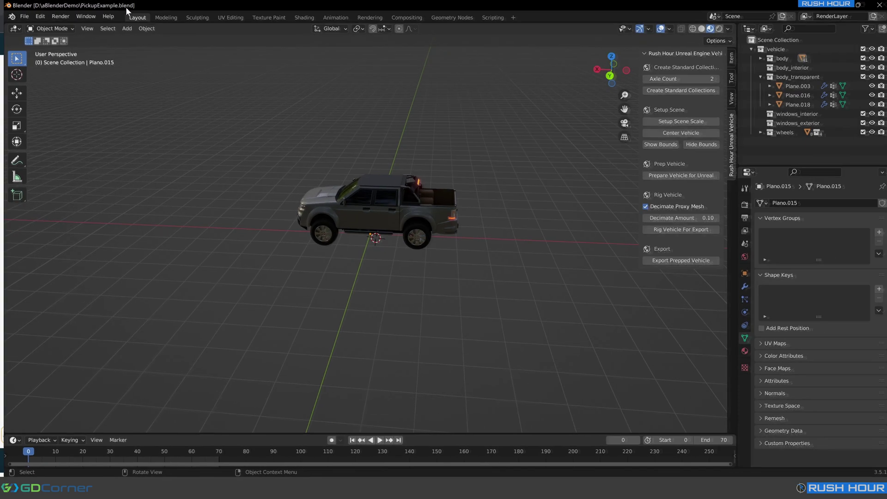
Step: Set up the scene scale for Unreal from the Rush Hour panel
middle_click_drag(481, 181, 470, 171)
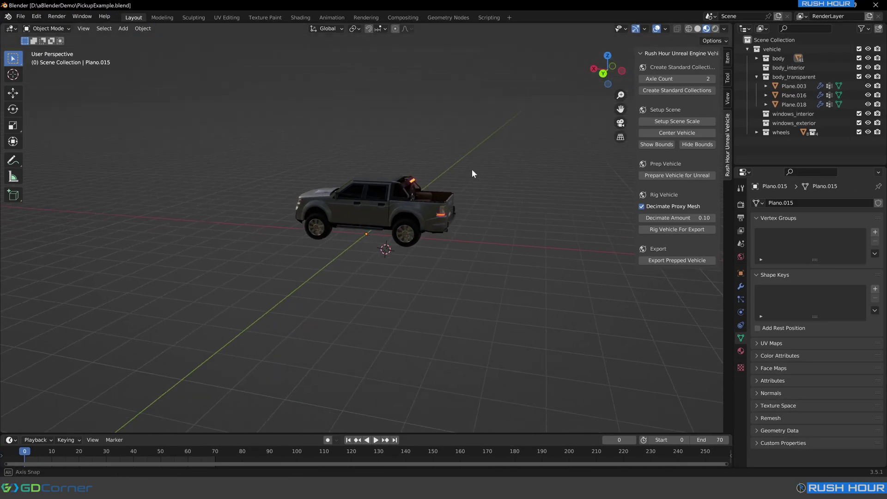
middle_click_drag(348, 112, 560, 167)
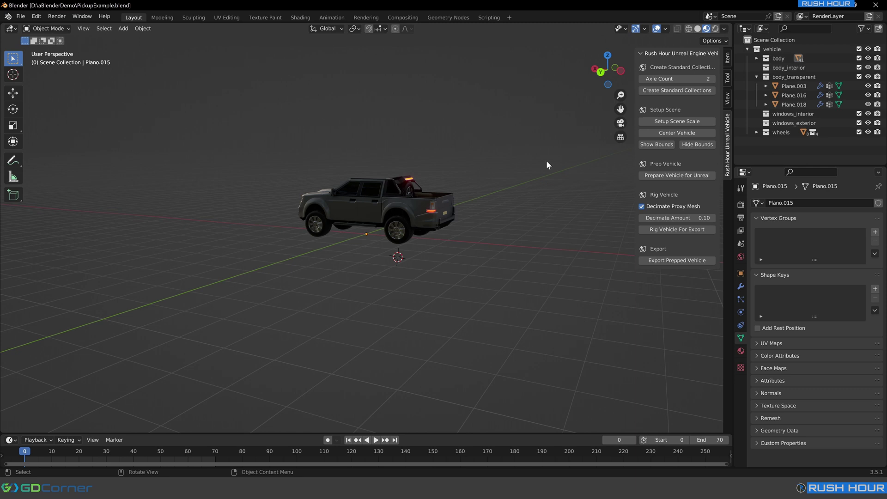
left_click(658, 122)
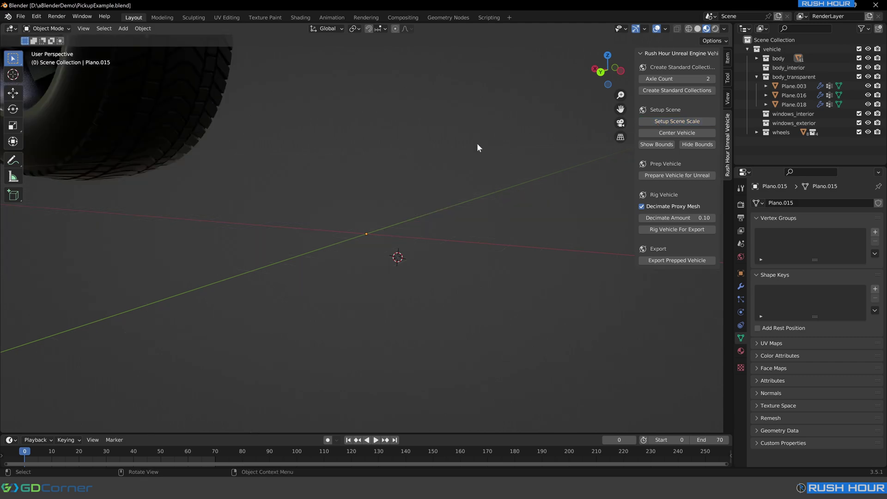
scroll(199, 171, "down", 8)
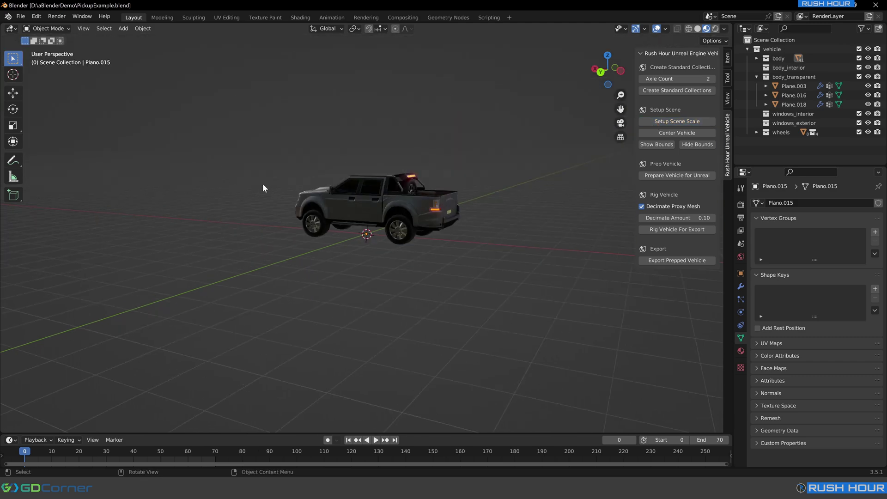
middle_click_drag(264, 184, 312, 198)
scroll(311, 199, "up", 2)
Step: Check the Metric units at 0.01 scale and center the vehicle on the world origin
left_click(741, 243)
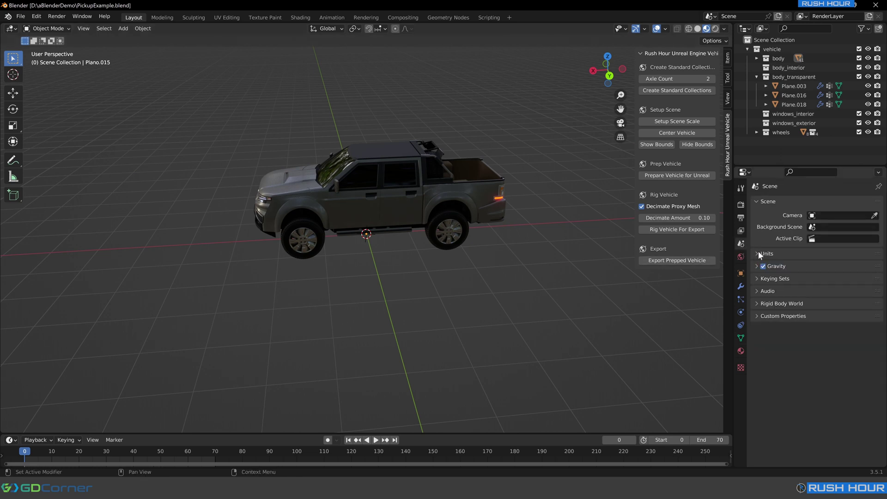
left_click(758, 253)
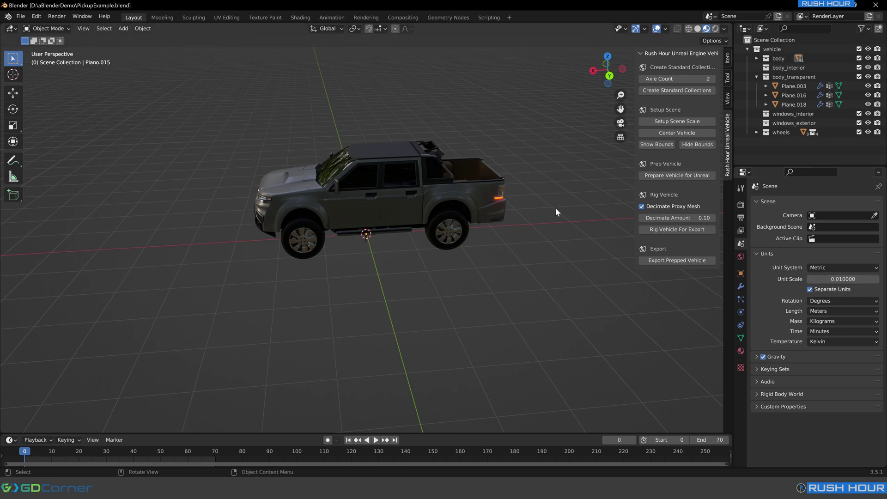
left_click(677, 133)
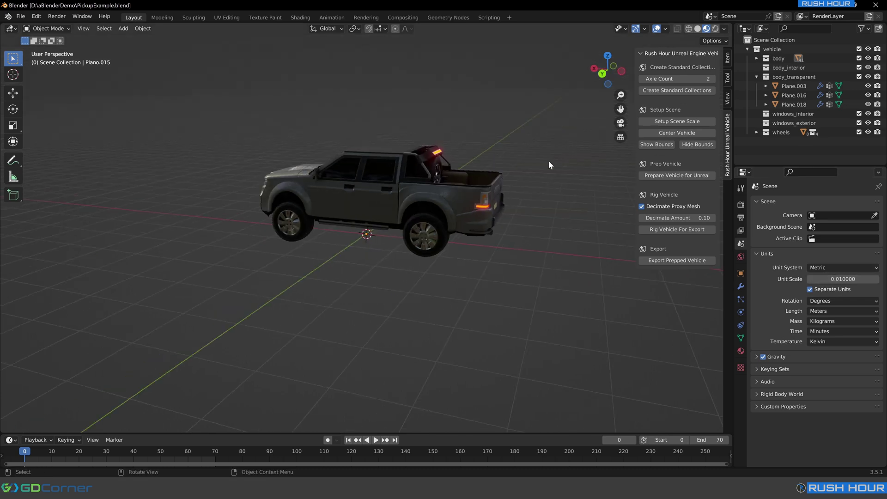
Step: Run Prepare Vehicle for Unreal and inspect the resulting truck
left_click(672, 178)
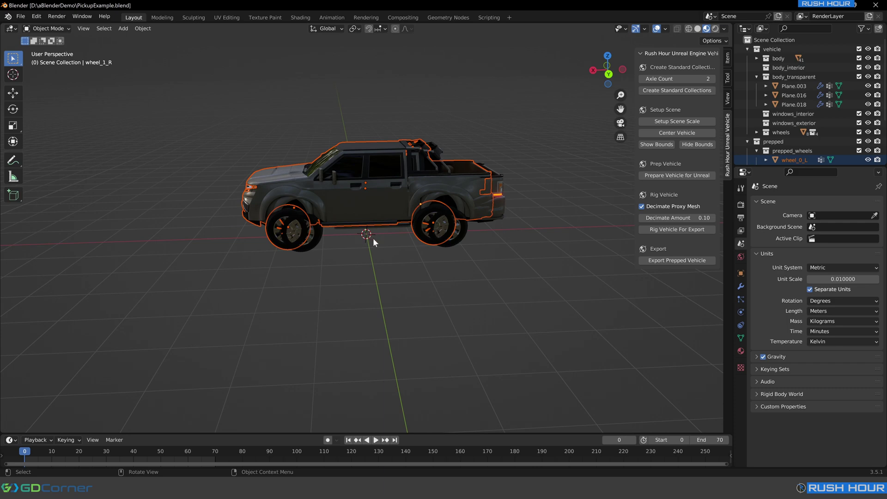
middle_click_drag(373, 238, 417, 241)
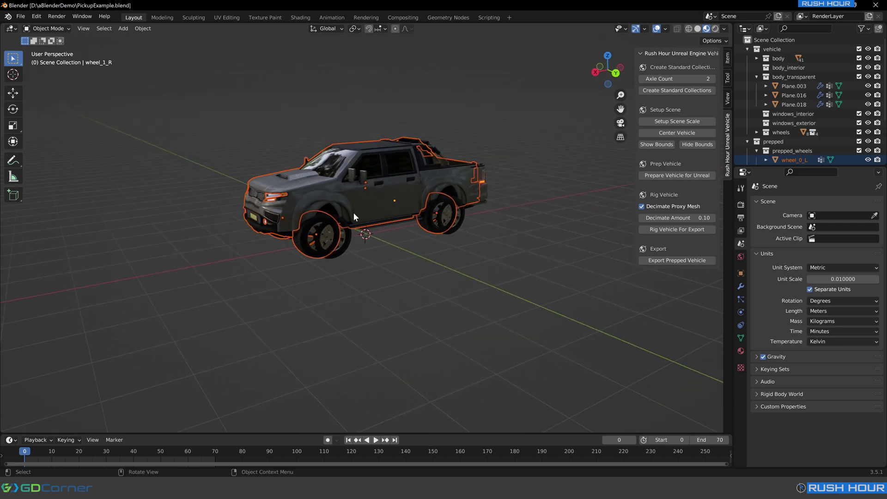
middle_click_drag(354, 213, 429, 231)
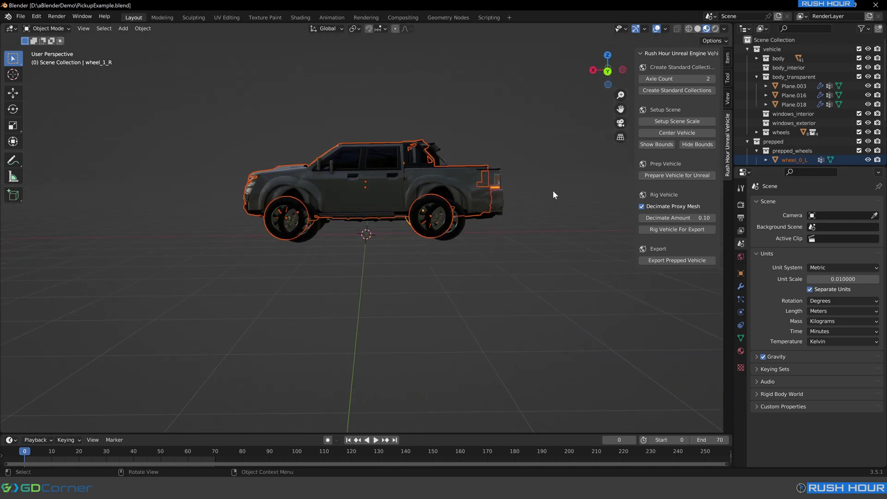
middle_click_drag(549, 191, 527, 207)
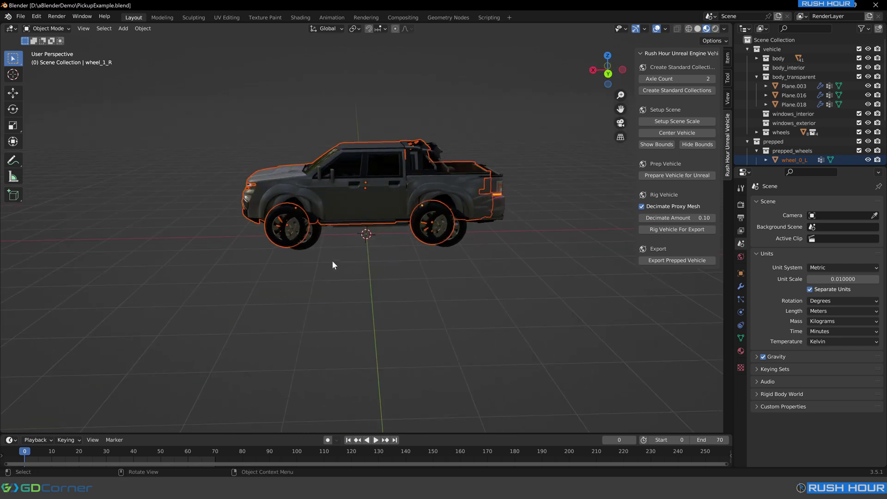
middle_click_drag(334, 264, 374, 255)
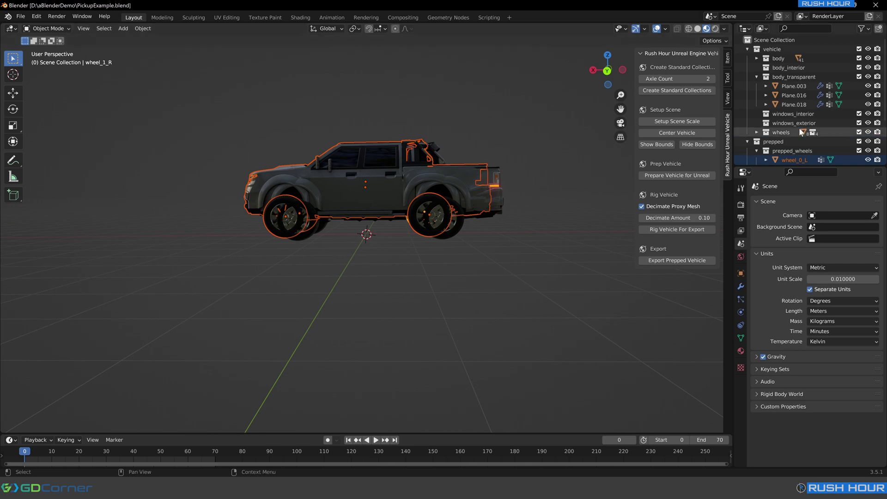
Step: Hide the original vehicle collection and inspect the prepped truck's body_transparent taillights
left_click(868, 50)
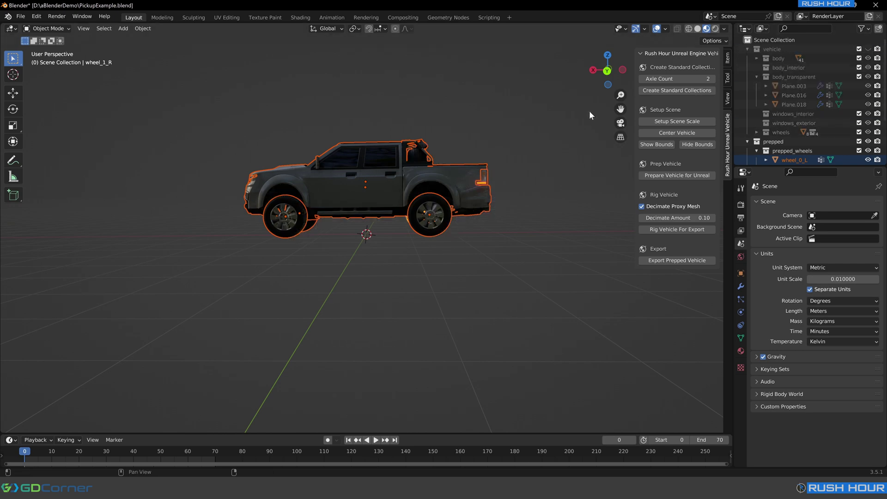
middle_click_drag(453, 181, 399, 182, "alt")
middle_click_drag(525, 178, 497, 166)
left_click(572, 161)
middle_click_drag(453, 256, 369, 243)
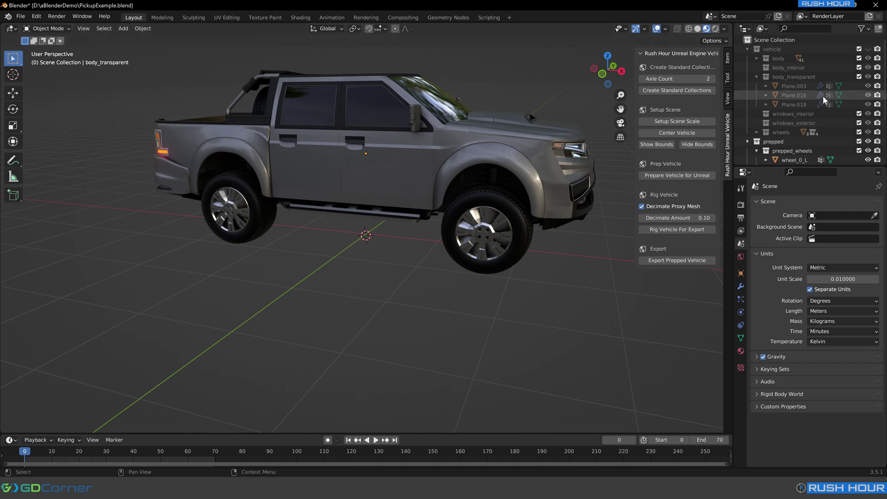
scroll(818, 97, "down", 3)
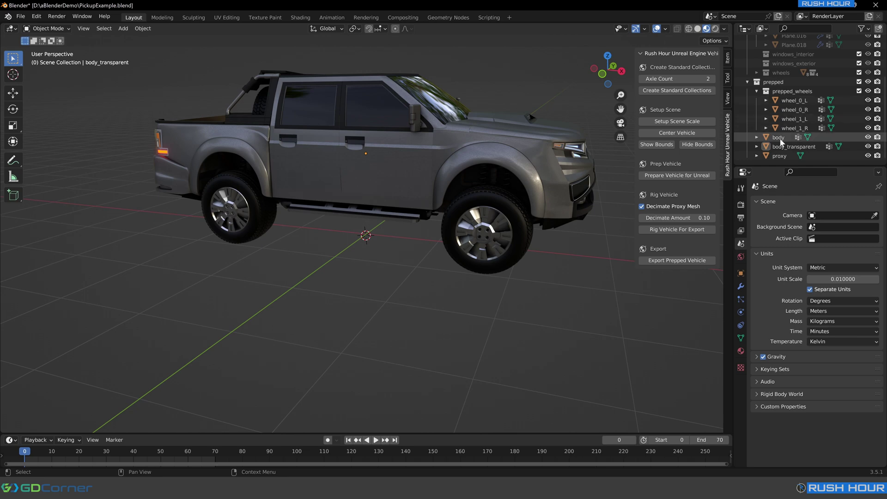
middle_click_drag(532, 159, 479, 268)
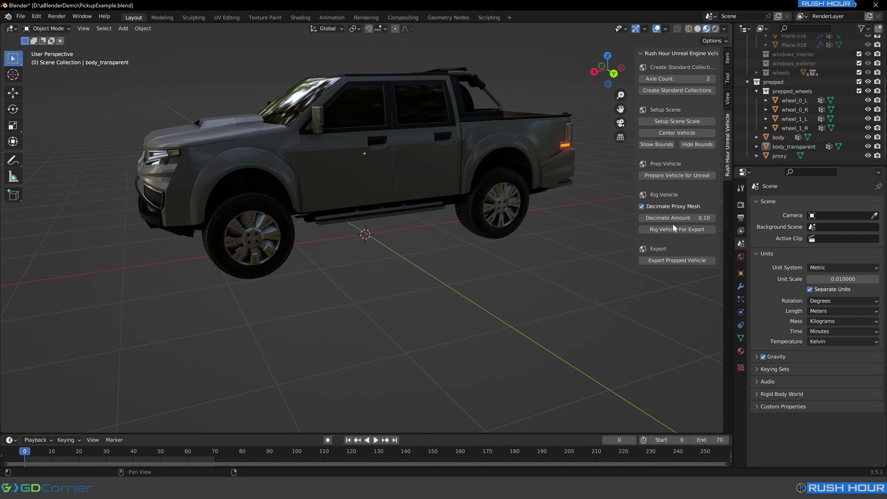
Step: Turn on the Statistics viewport overlay and start Rig Vehicle For Export
left_click(725, 28)
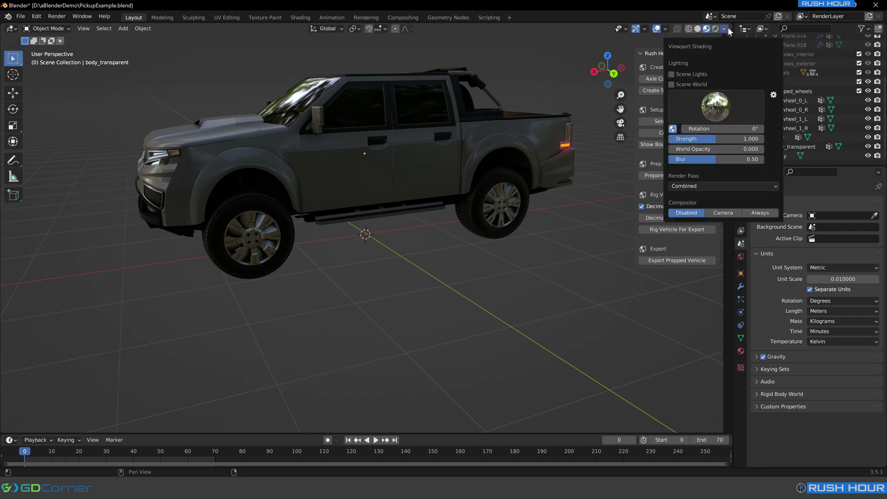
left_click(663, 28)
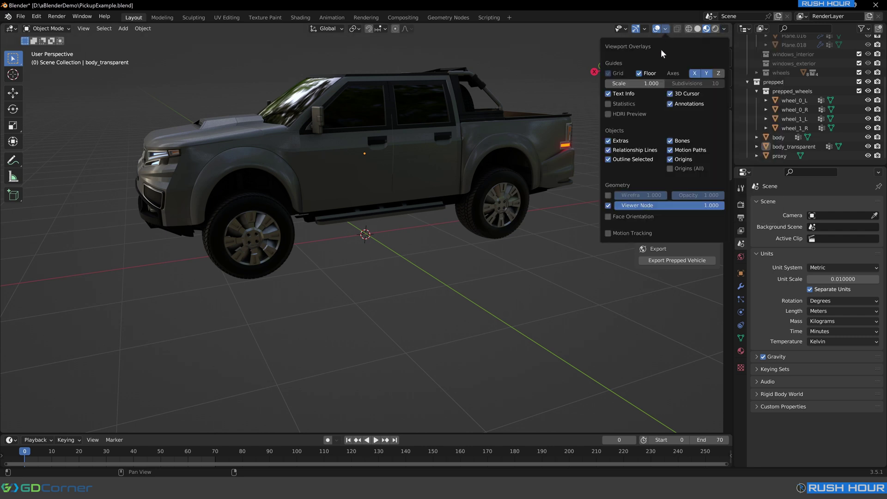
left_click(626, 105)
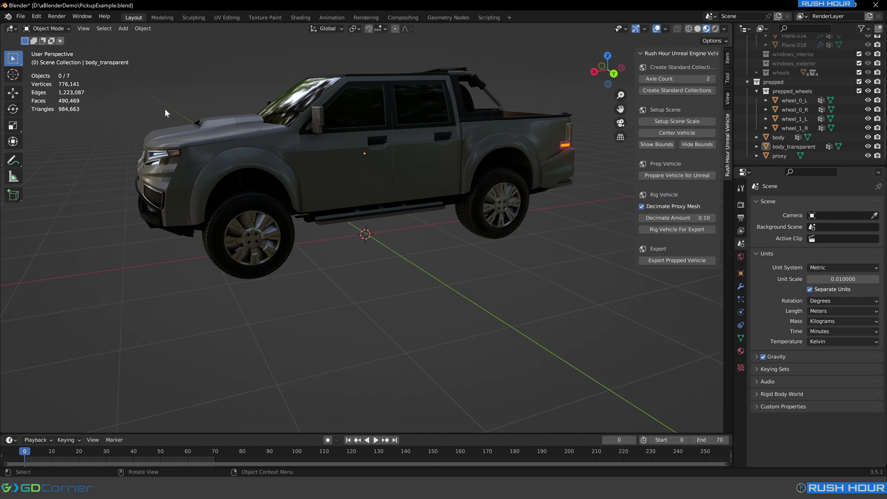
left_click(681, 229)
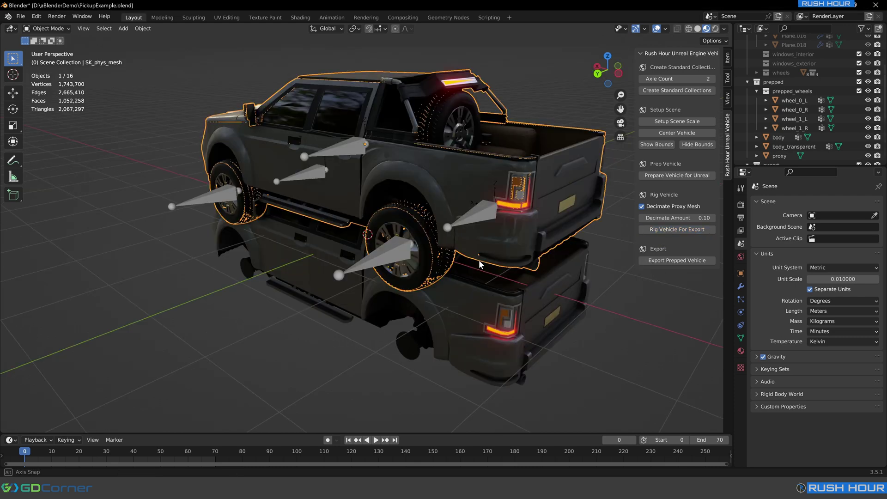
Step: Hide the prepped collection and scroll the Outliner to the export collection
middle_click_drag(485, 258, 534, 256)
scroll(533, 256, "up", 2)
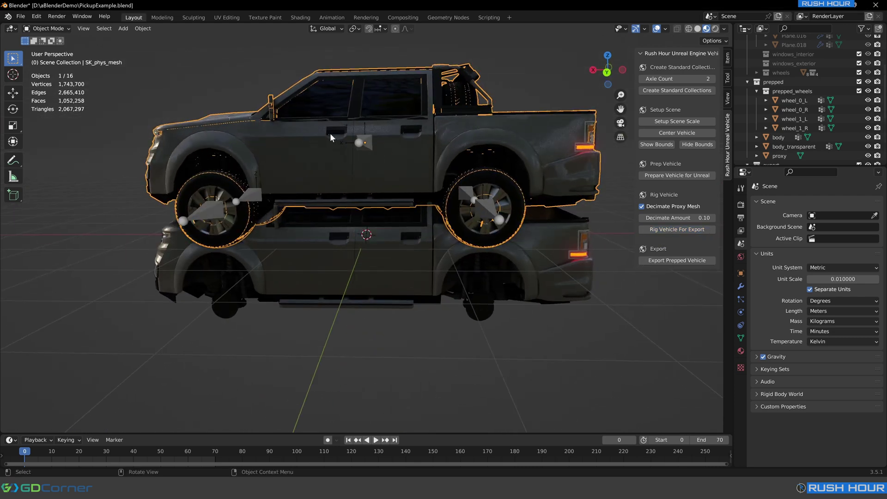
middle_click_drag(276, 203, 407, 241)
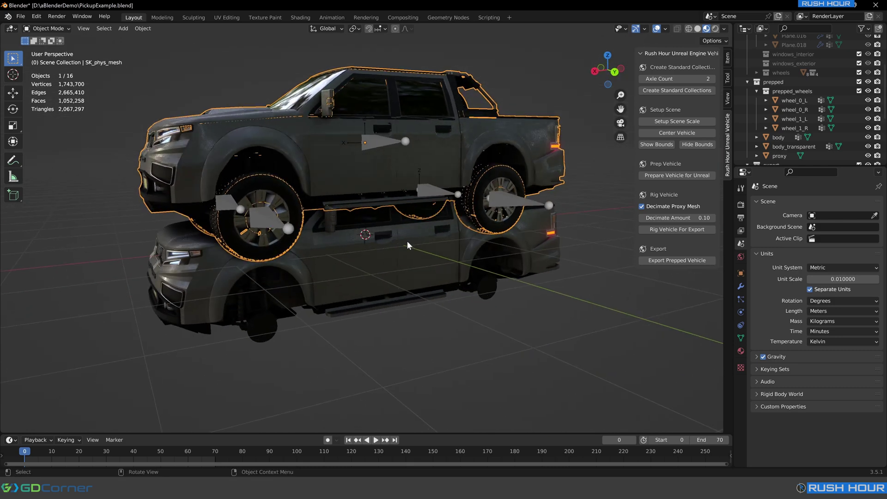
left_click(868, 82)
middle_click_drag(571, 115, 353, 154)
scroll(417, 174, "down", 4)
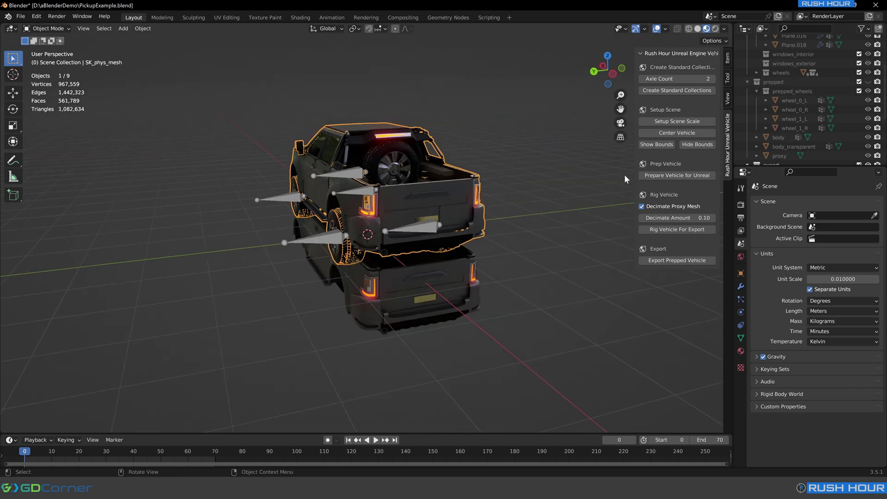
scroll(811, 102, "down", 5)
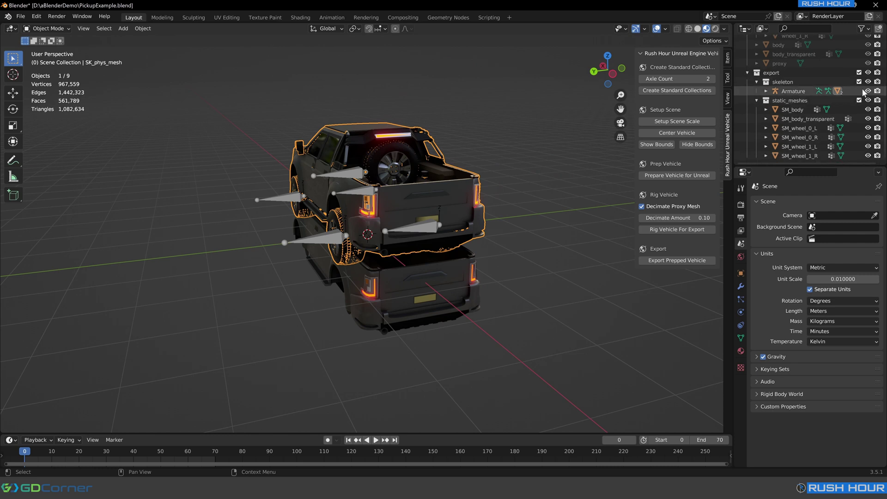
Step: Check the Armature's visibility, then select and hide the SM_body mesh
left_click(868, 83)
left_click(868, 83)
left_click(868, 82)
left_click(868, 82)
left_click(868, 82)
middle_click_drag(601, 157, 530, 155)
left_click(326, 232)
left_click(869, 110)
middle_click_drag(433, 205, 352, 237)
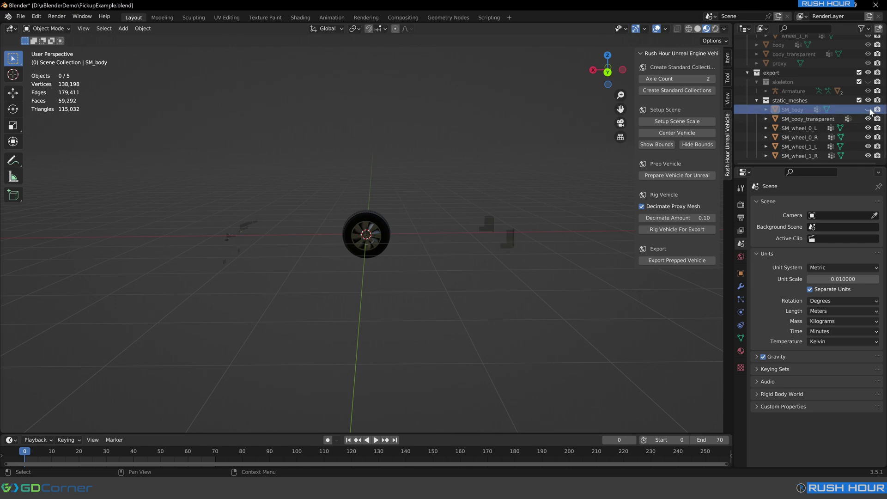
Step: Unhide the static meshes and Armature and inspect the rigged truck from all sides
left_click_drag(868, 110, 868, 82)
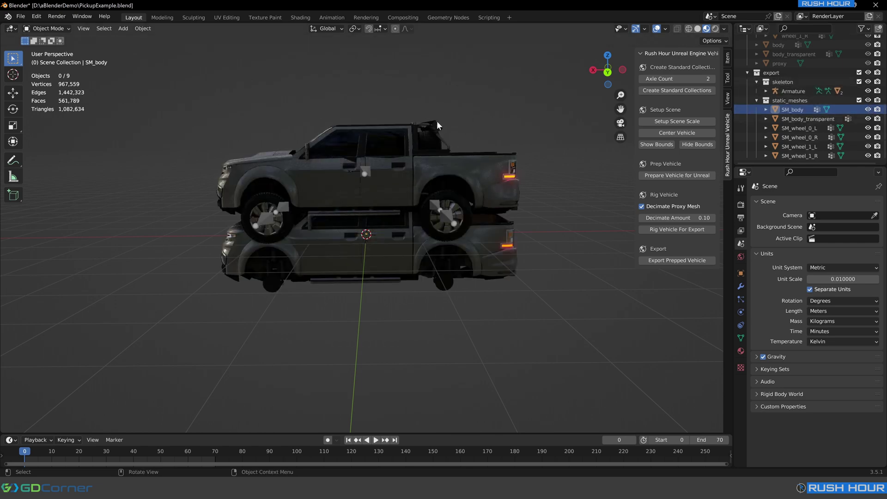
middle_click_drag(393, 185, 184, 140)
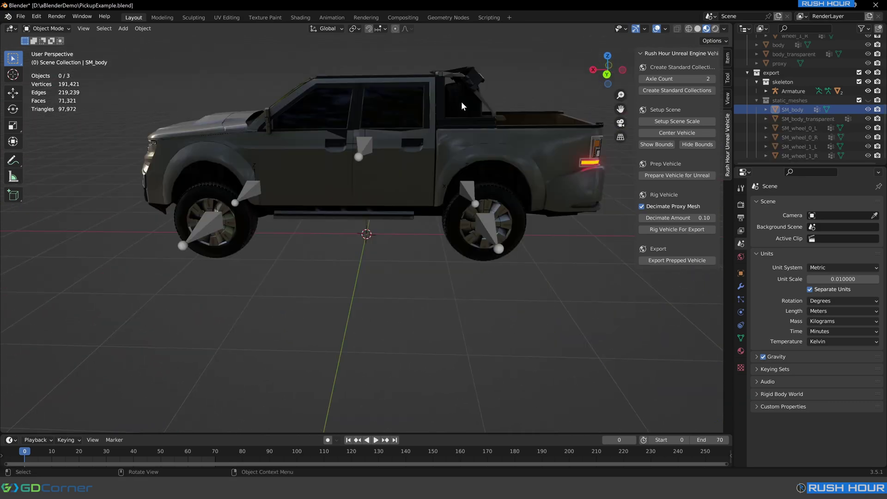
middle_click_drag(461, 101, 434, 167)
scroll(434, 167, "down", 3)
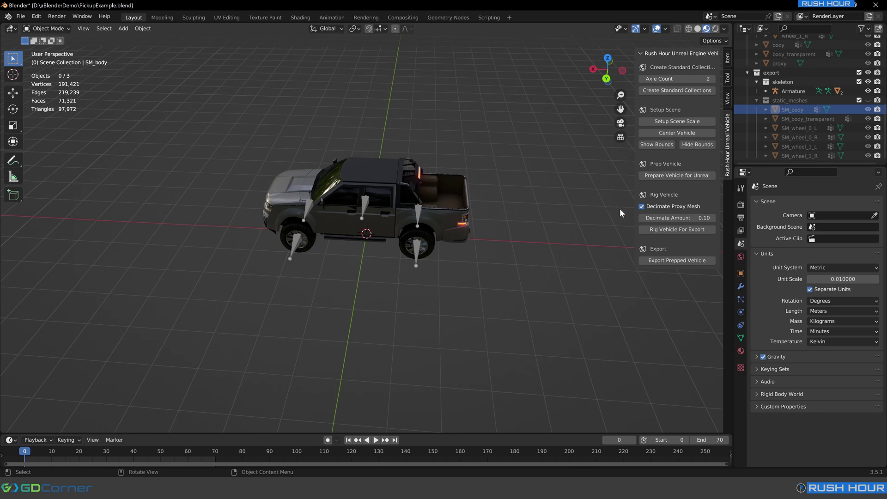
middle_click_drag(459, 216, 419, 188)
scroll(453, 212, "up", 6)
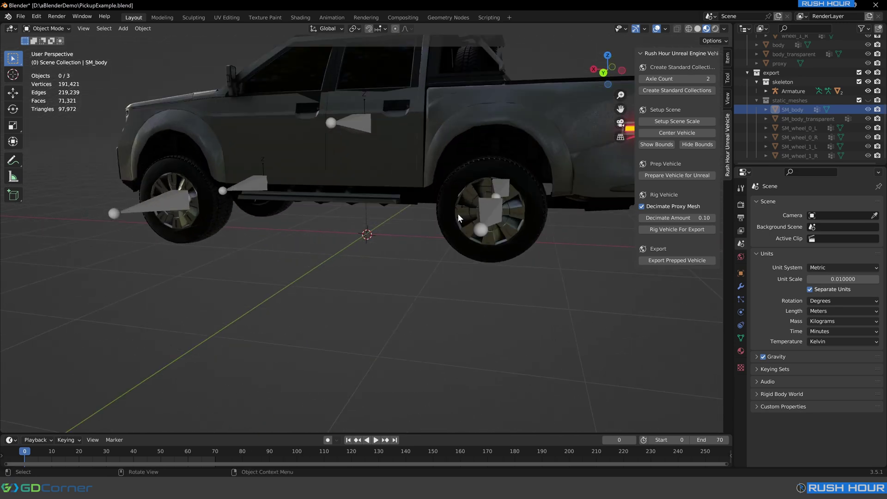
middle_click_drag(495, 197, 483, 198)
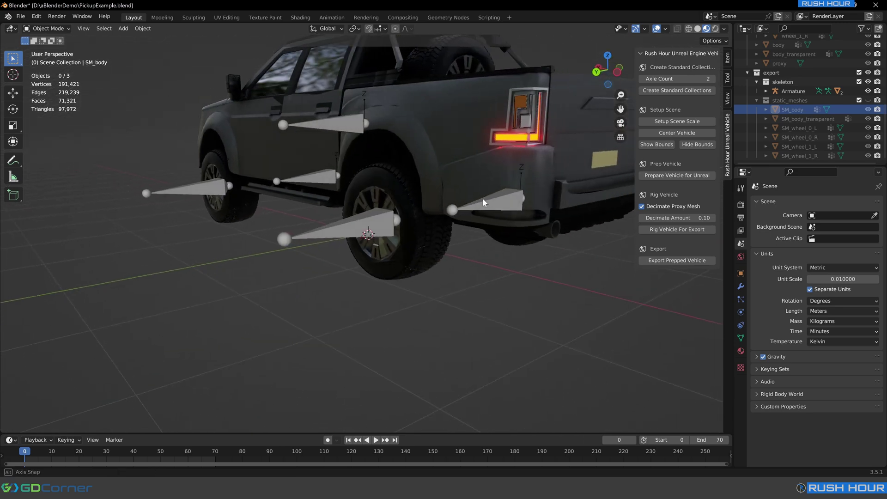
middle_click_drag(384, 222, 374, 159)
middle_click_drag(367, 209, 379, 156)
middle_click_drag(303, 169, 325, 158)
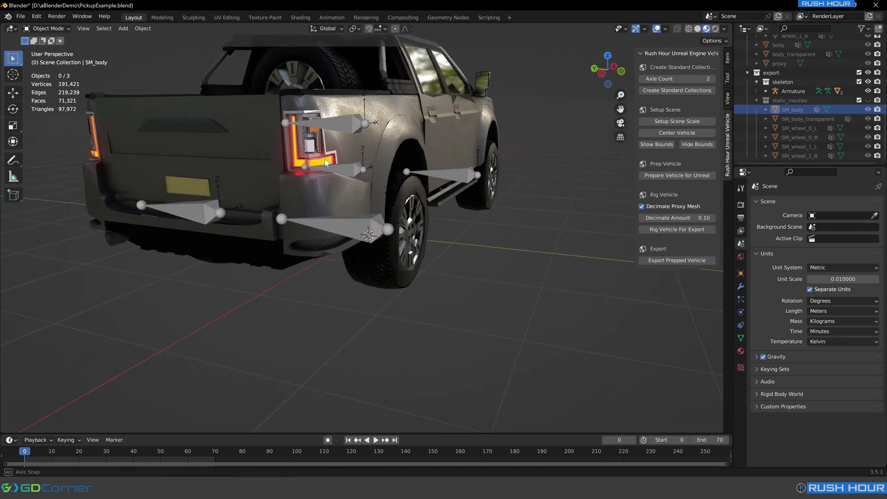
middle_click_drag(432, 232, 360, 190)
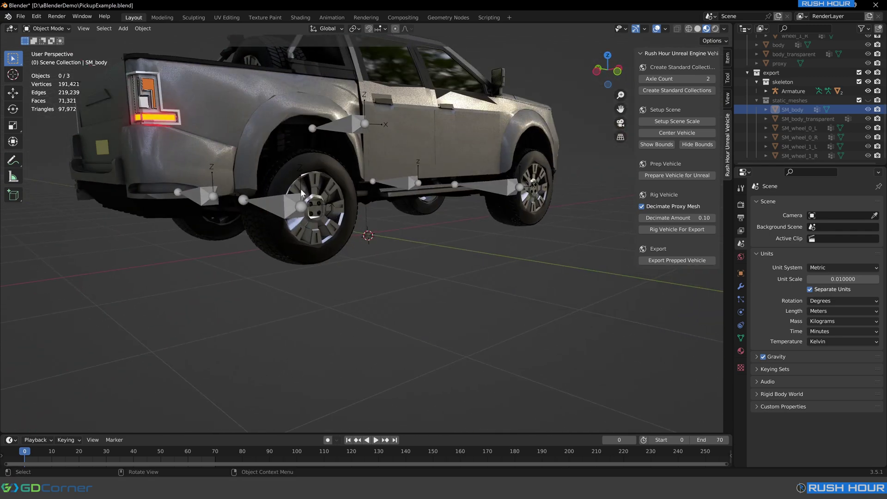
middle_click_drag(296, 192, 449, 237)
scroll(447, 236, "down", 3)
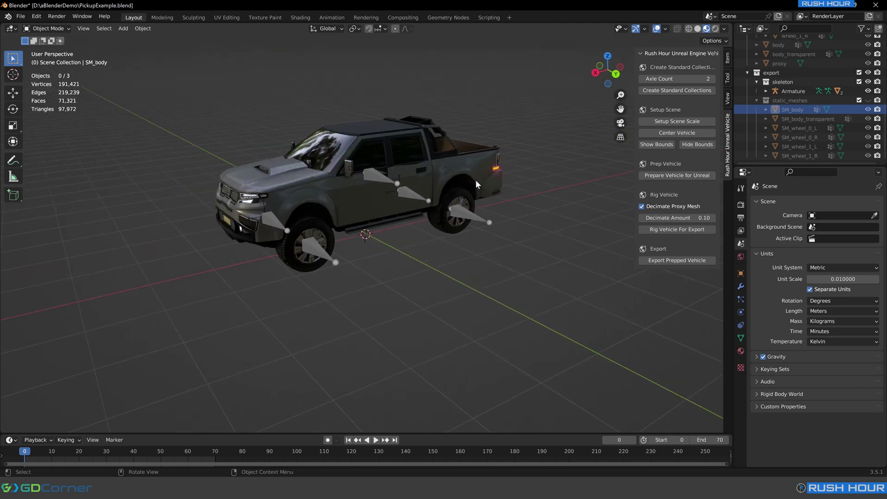
middle_click_drag(450, 189, 435, 172)
Step: Display the vehicle's bounding box and check it from the side
left_click(668, 145)
scroll(412, 188, "down", 3)
scroll(435, 173, "up", 2)
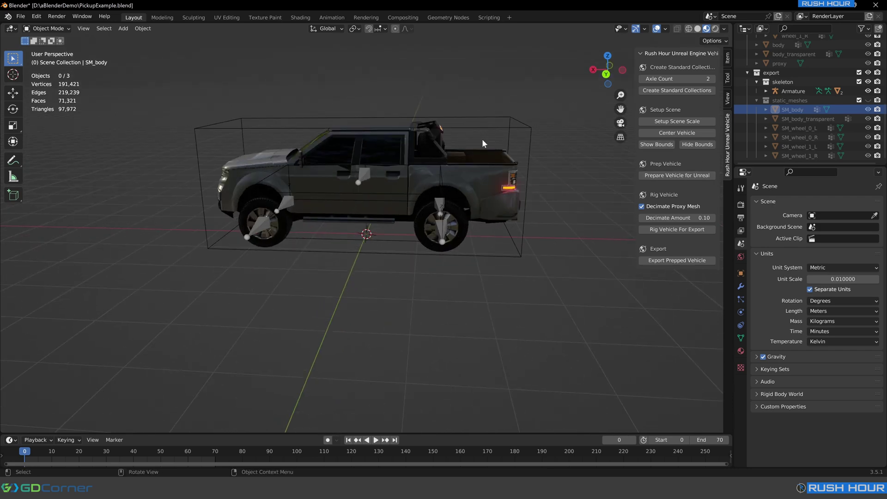
middle_click_drag(195, 139, 216, 137)
scroll(415, 161, "down", 2)
middle_click_drag(415, 160, 519, 212)
scroll(449, 176, "up", 5)
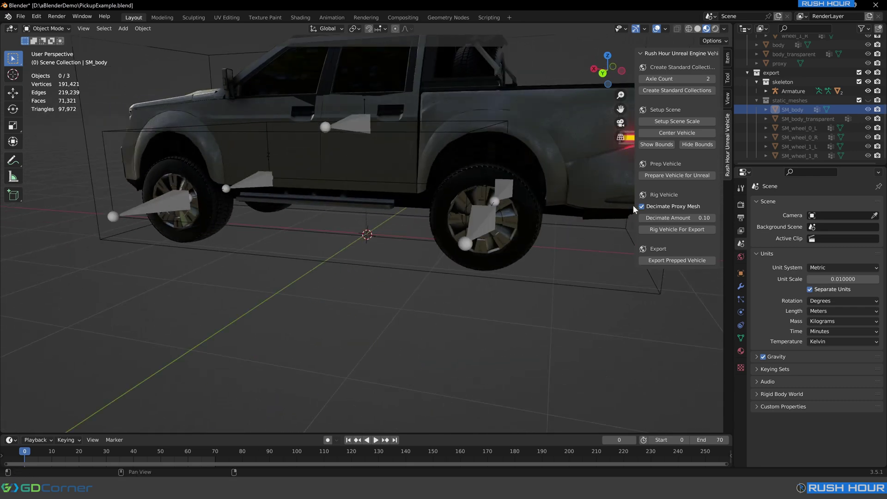
Step: Hide the truck's bounds, show the static_meshes collection, and export the prepped vehicle for Unreal
left_click(699, 145)
left_click(868, 100)
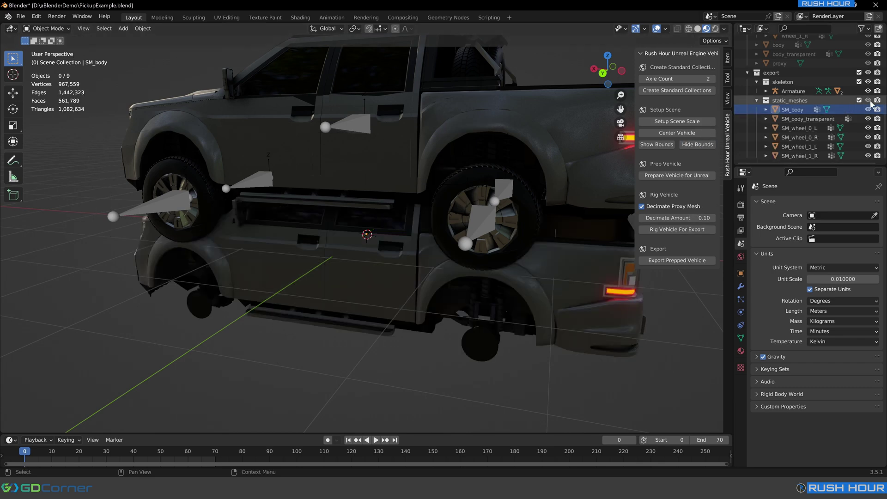
scroll(419, 154, "down", 4)
middle_click_drag(419, 153, 390, 184)
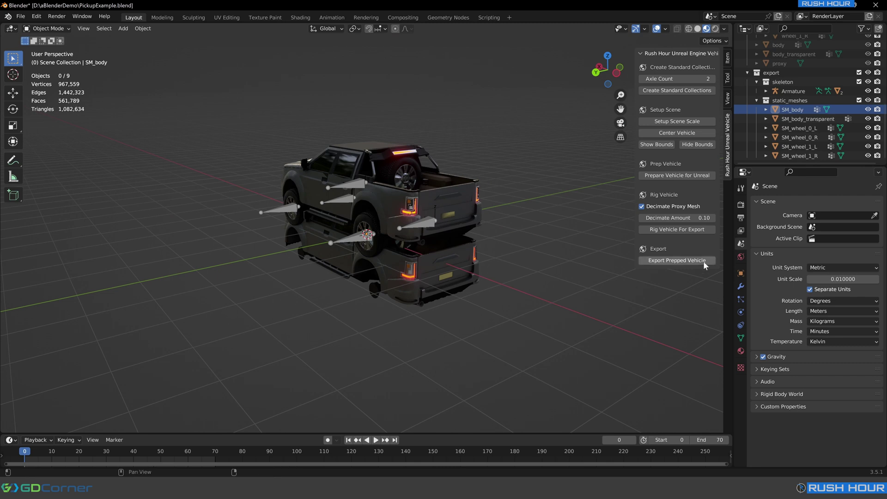
left_click(677, 261)
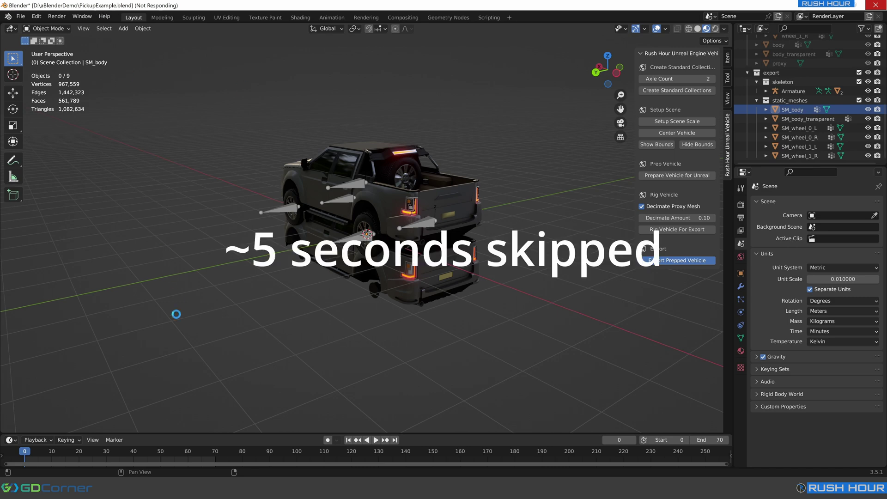
Step: Open the export_PickupExample folder and bring up actions for export_PickupExample.json
key("alt+Tab")
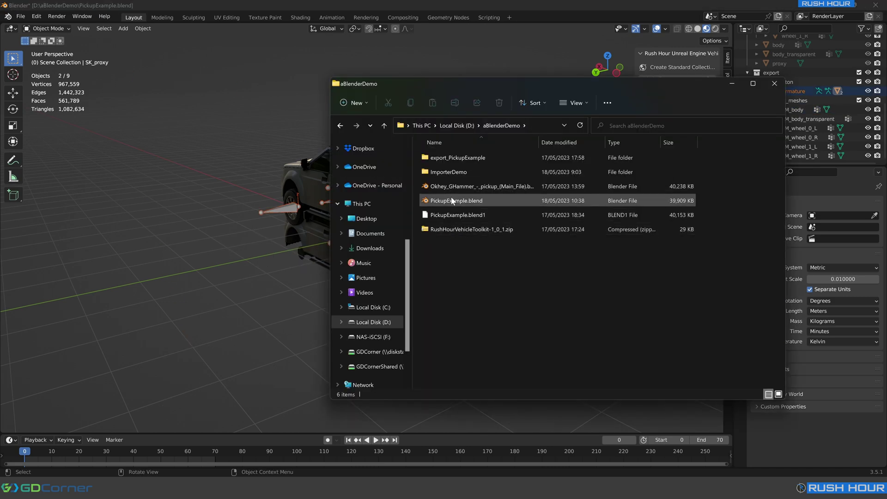
left_click(457, 201)
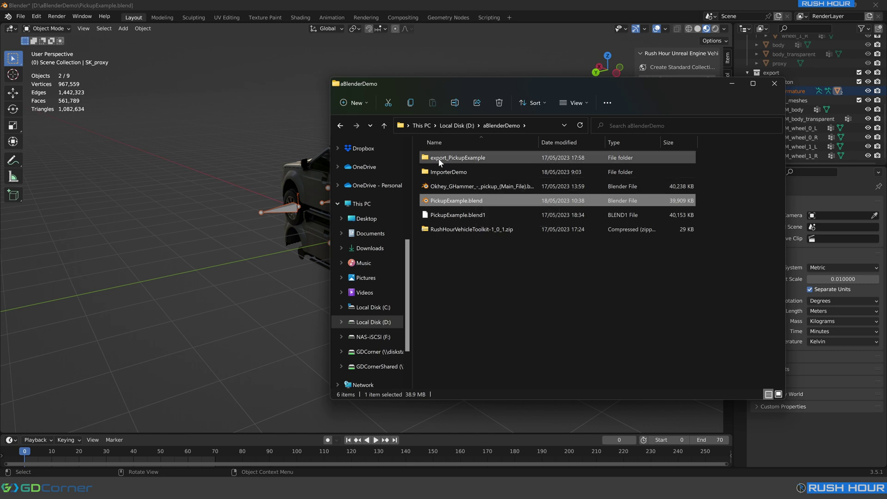
double_click(471, 159)
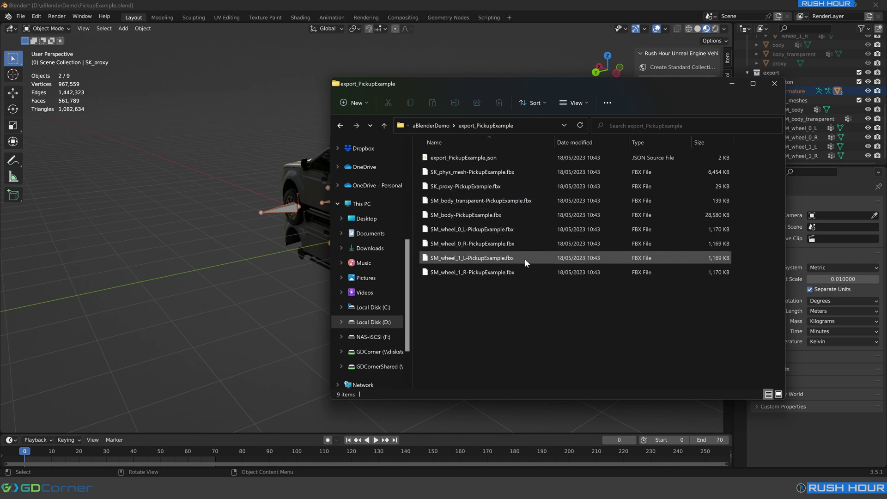
left_click_drag(546, 308, 467, 176)
left_click(458, 161)
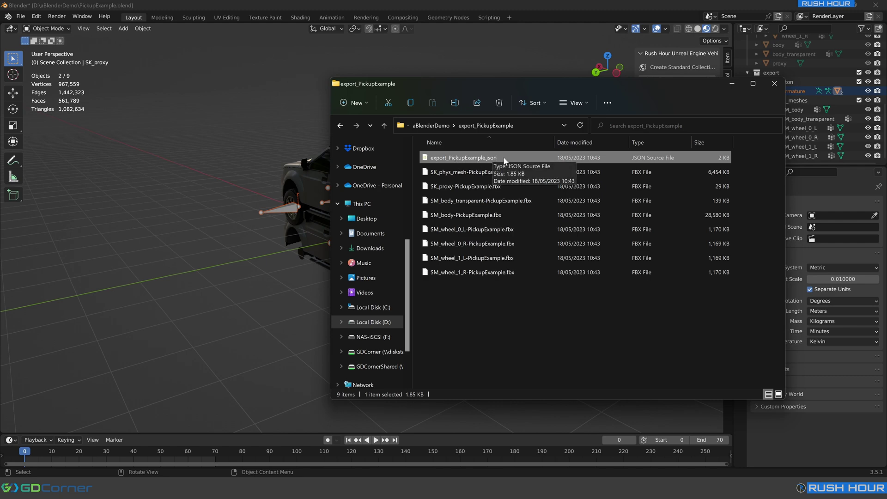
right_click(503, 158)
Step: Open the manifest in Notepad++ and inspect the PickupExample name, wheel filenames, radii and body dimensions
left_click(538, 216)
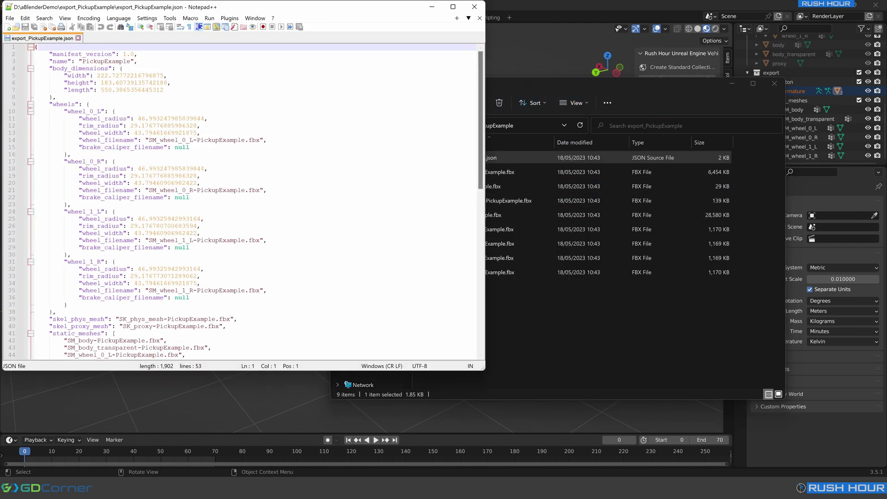
double_click(106, 61)
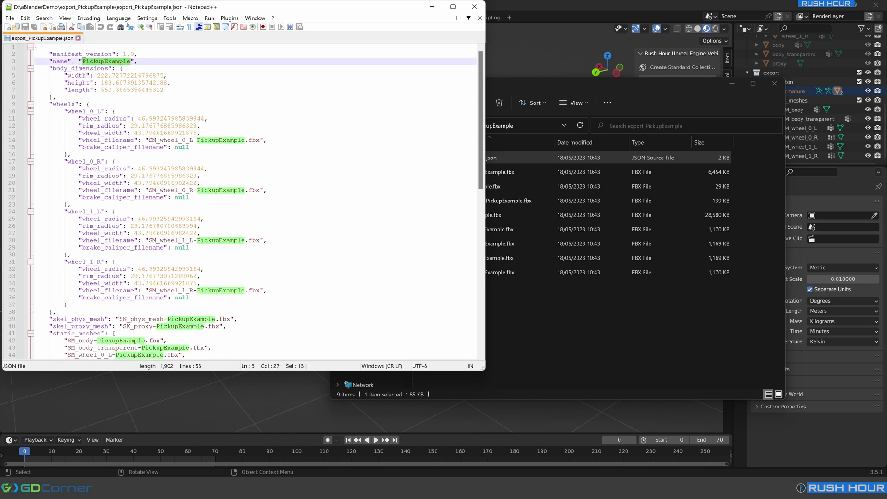
left_click_drag(112, 140, 197, 140)
scroll(197, 140, "down", 3)
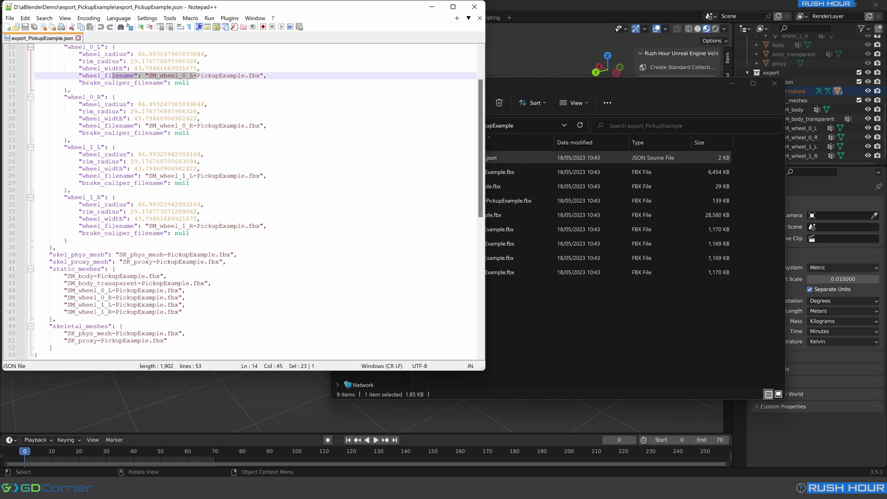
left_click_drag(112, 125, 200, 125)
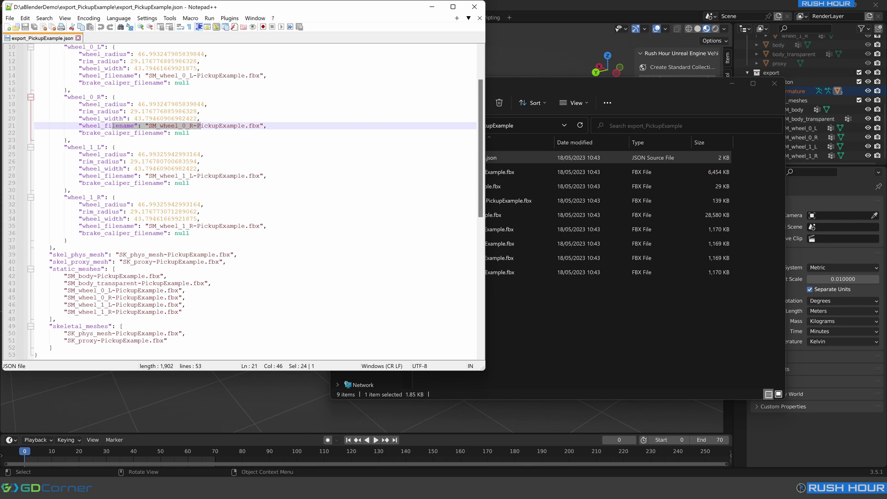
left_click_drag(101, 155, 185, 161)
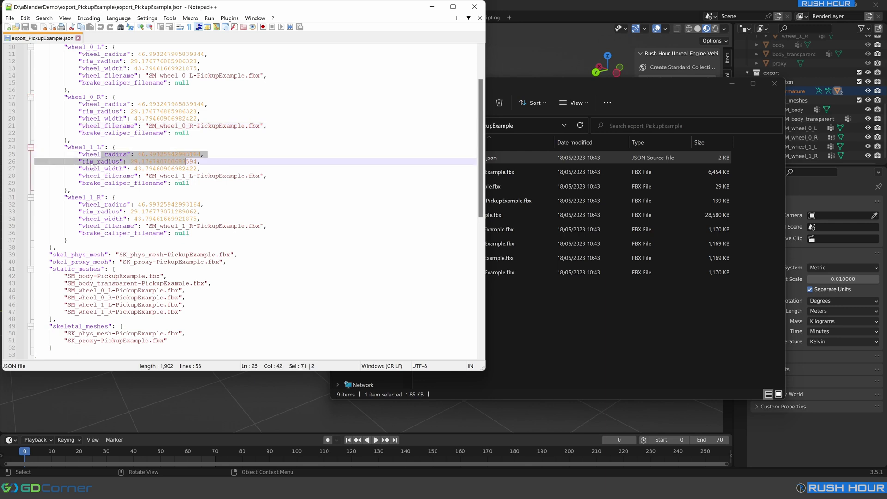
left_click_drag(95, 154, 164, 161)
scroll(128, 169, "up", 3)
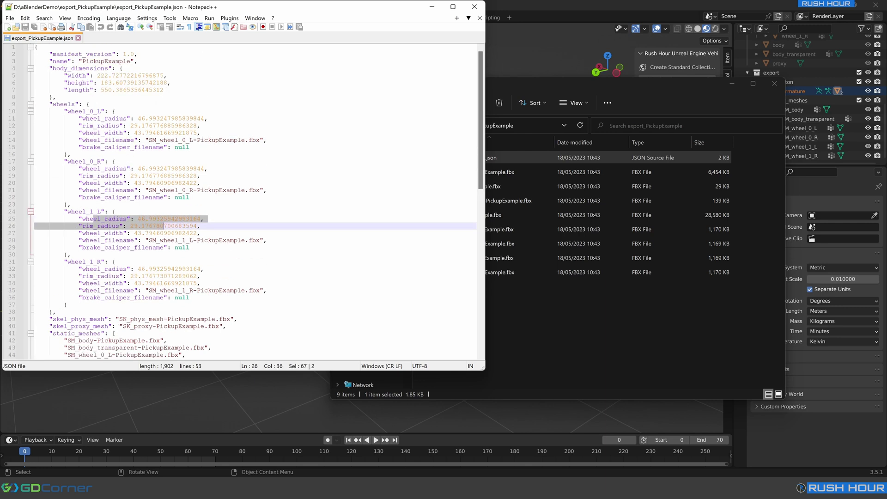
left_click_drag(71, 76, 122, 90)
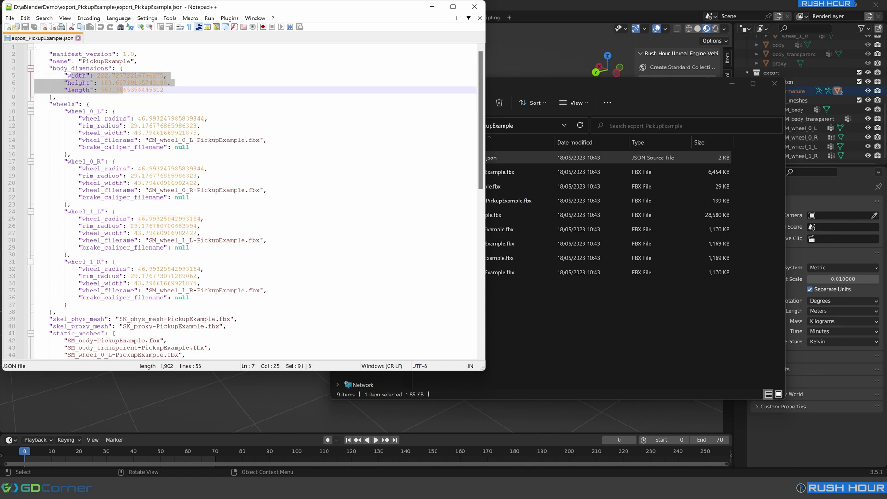
scroll(122, 89, "down", 3)
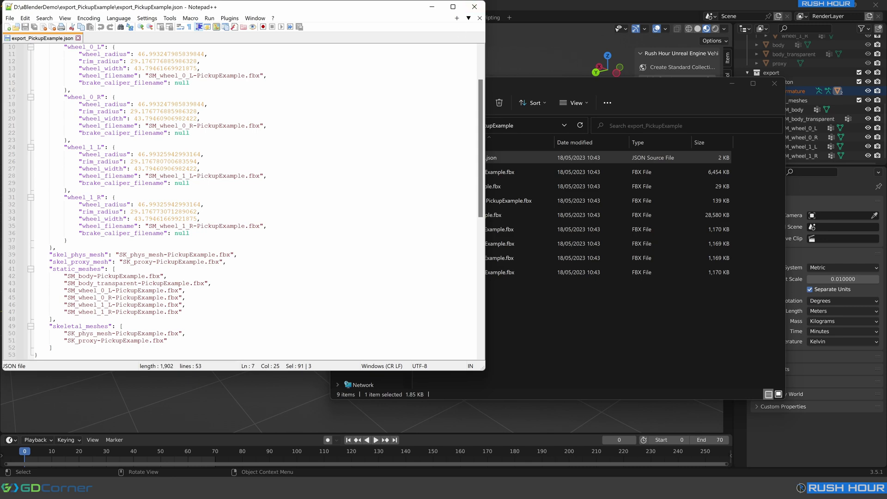
Step: Close the JSON manifest and return to Unreal Editor's VehicleExampleMap content browser
left_click(480, 19)
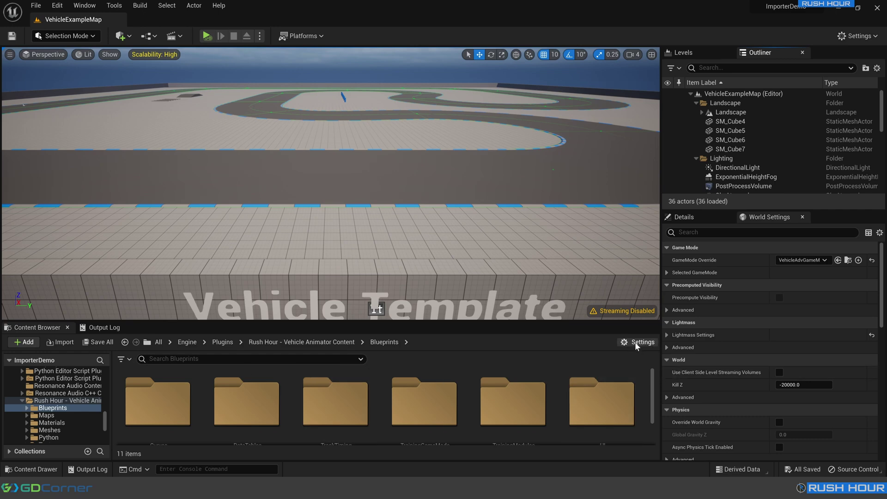
left_click(628, 342)
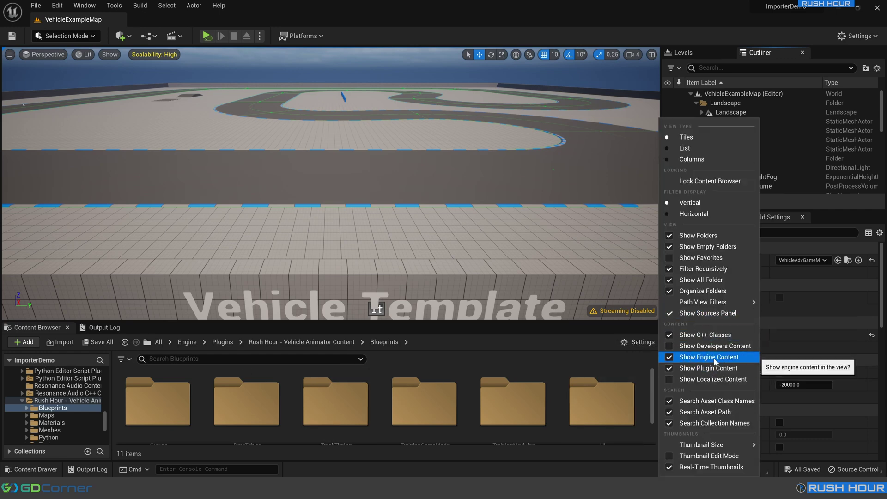
Step: Open the Rush Hour - Vehicle Animator Content folder in the content browser tree
left_click(506, 362)
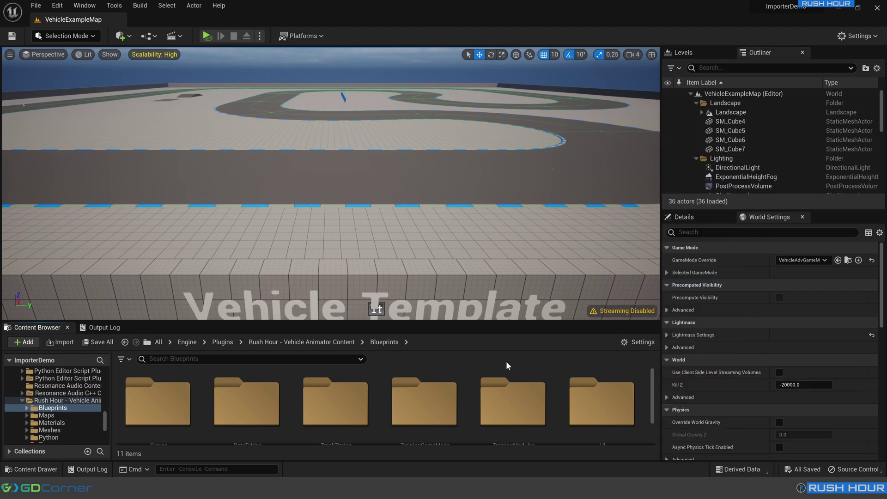
left_click_drag(102, 420, 107, 367)
scroll(14, 427, "down", 2)
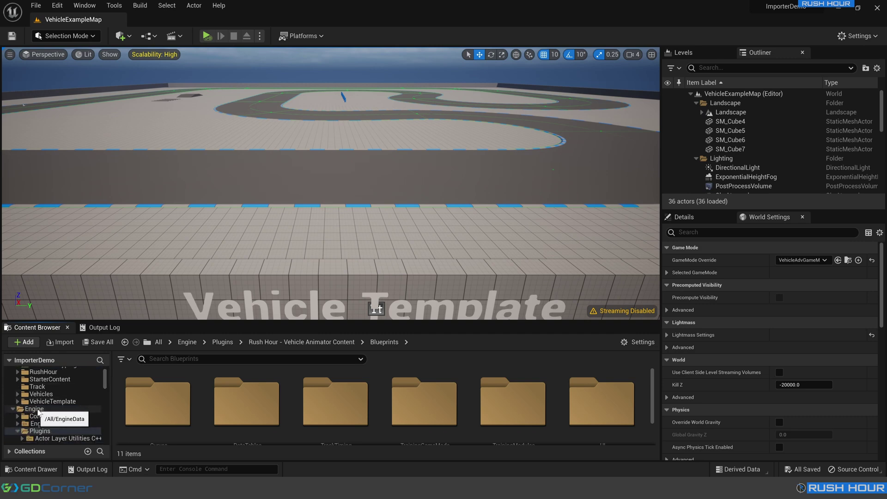
scroll(102, 383, "down", 3)
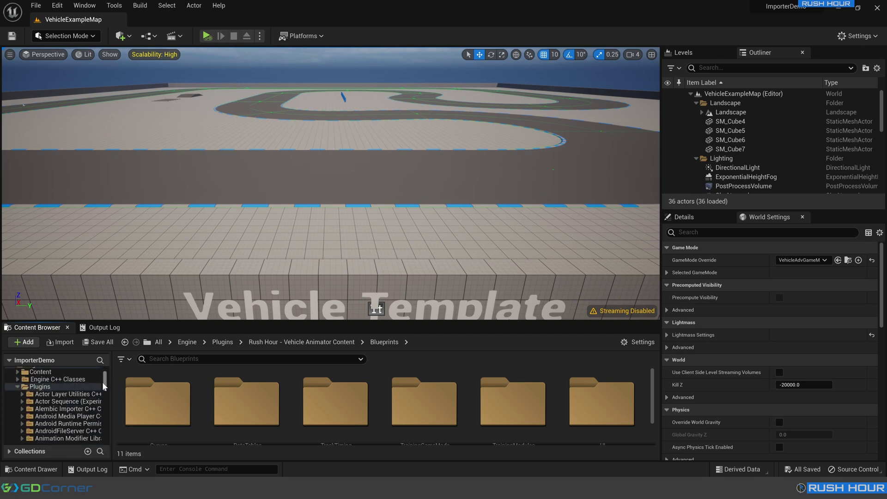
left_click_drag(103, 381, 101, 423)
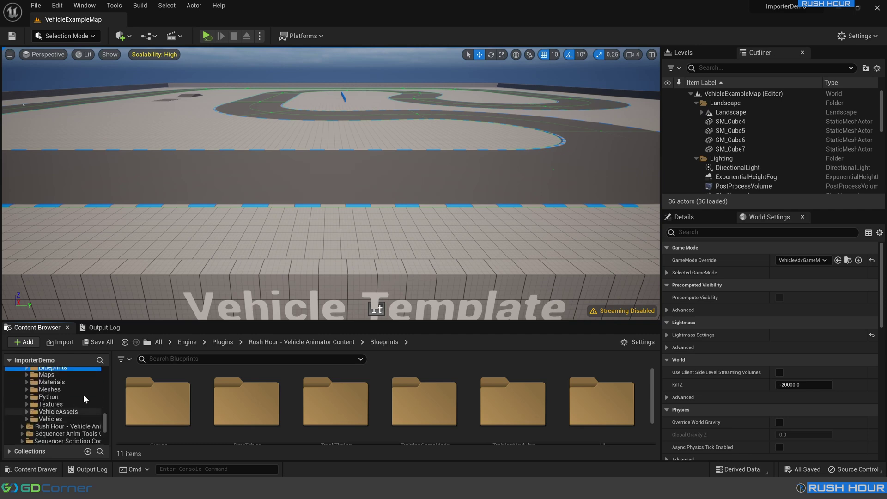
scroll(79, 393, "up", 2)
left_click(64, 403)
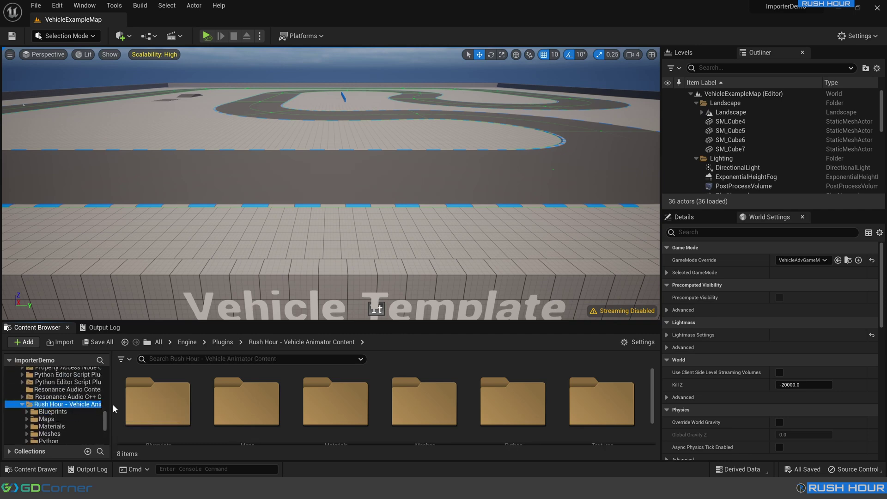
Step: Widen the folder tree, open Blueprints, and enlarge the browser to reveal EUW_VehicleImporter
left_click_drag(113, 408, 174, 409)
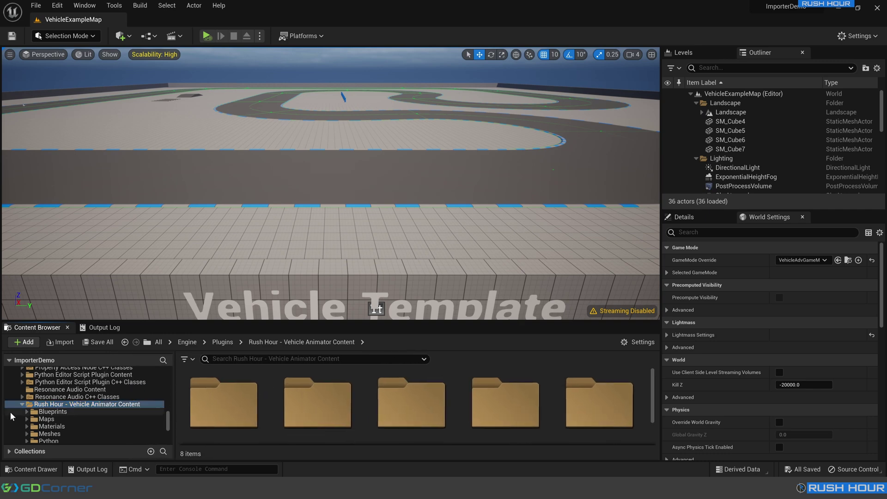
left_click(51, 412)
scroll(400, 411, "down", 1)
scroll(439, 416, "down", 1)
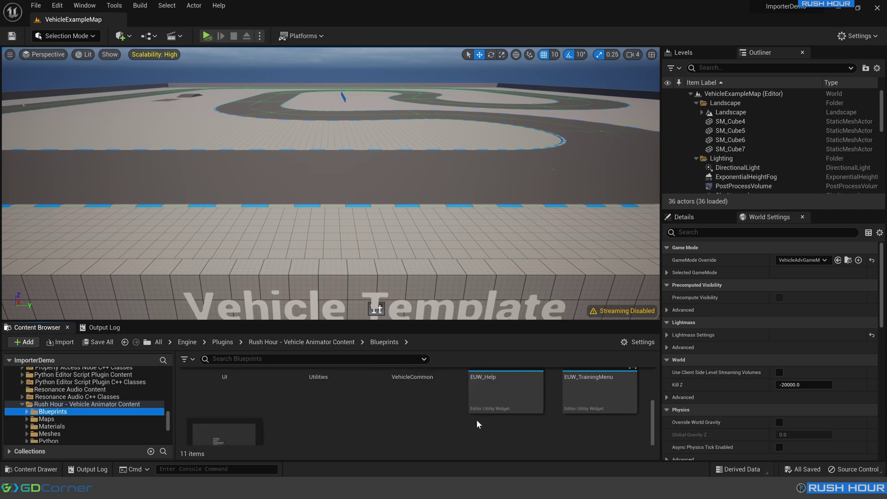
left_click_drag(475, 322, 480, 195)
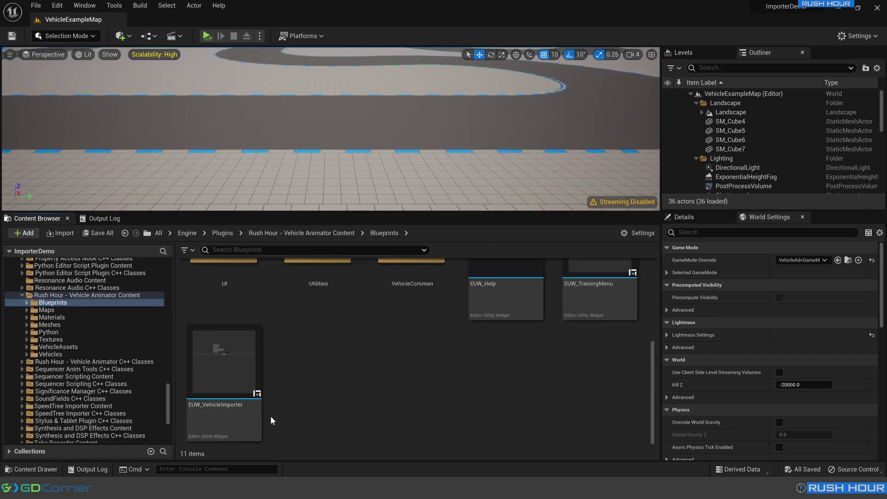
Step: Run EUW_VehicleImporter as a floating panel, keep 4x4 - Soft Suspension, and start the import
right_click(240, 361)
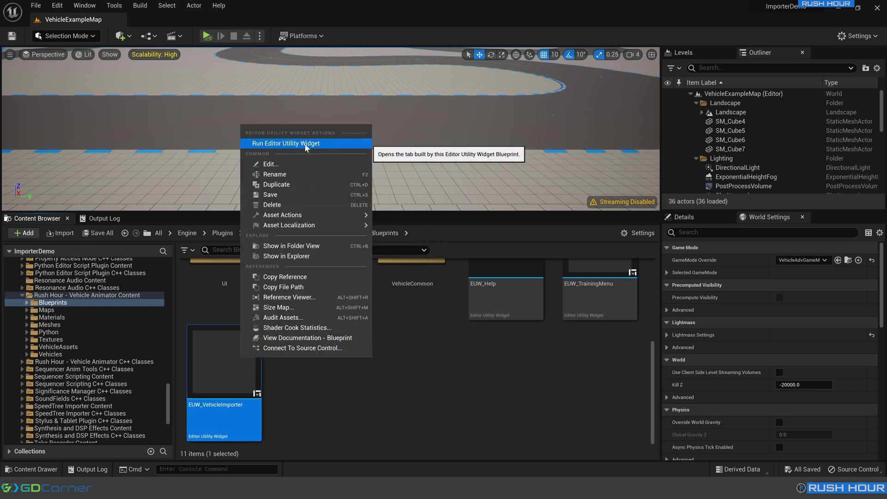
left_click(290, 144)
left_click_drag(822, 382, 351, 91)
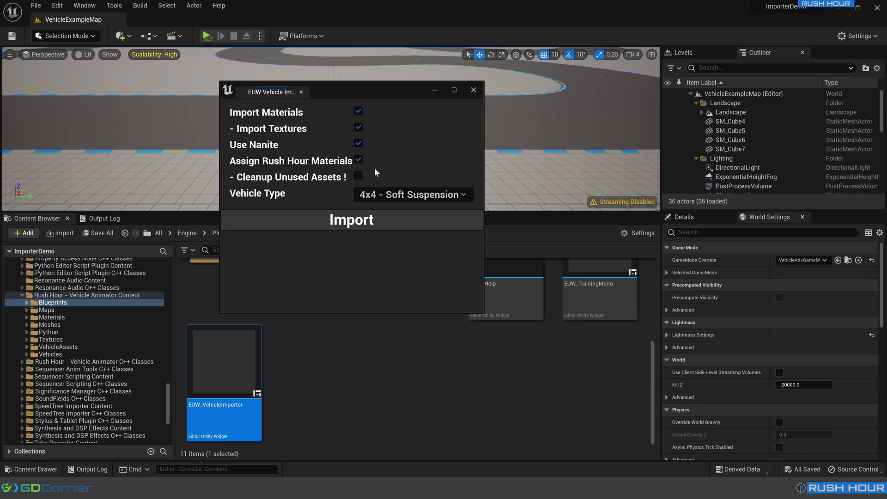
left_click(409, 195)
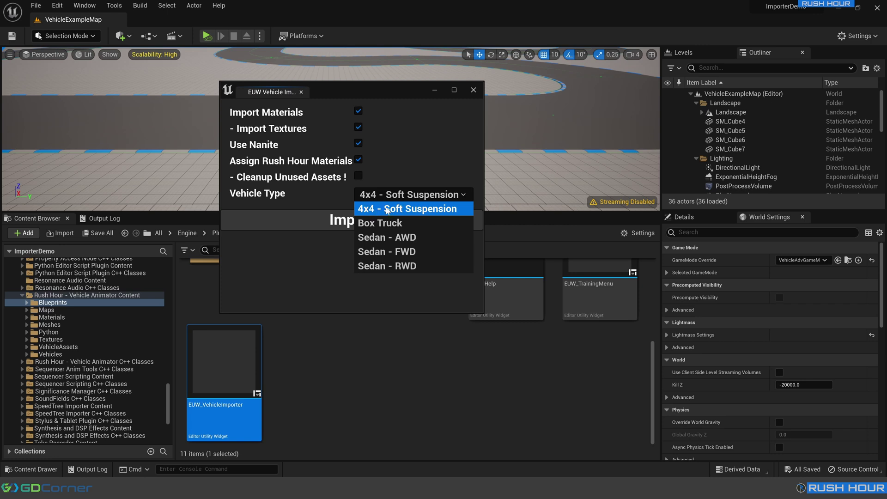
left_click(365, 209)
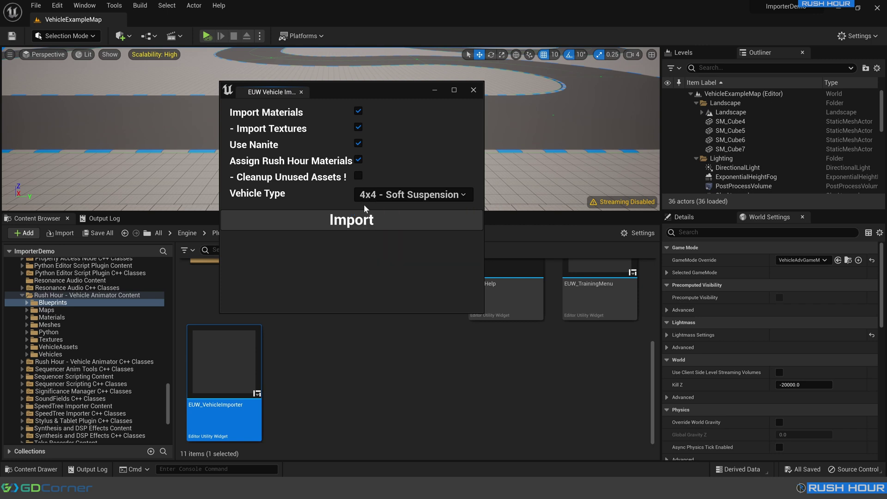
left_click(342, 223)
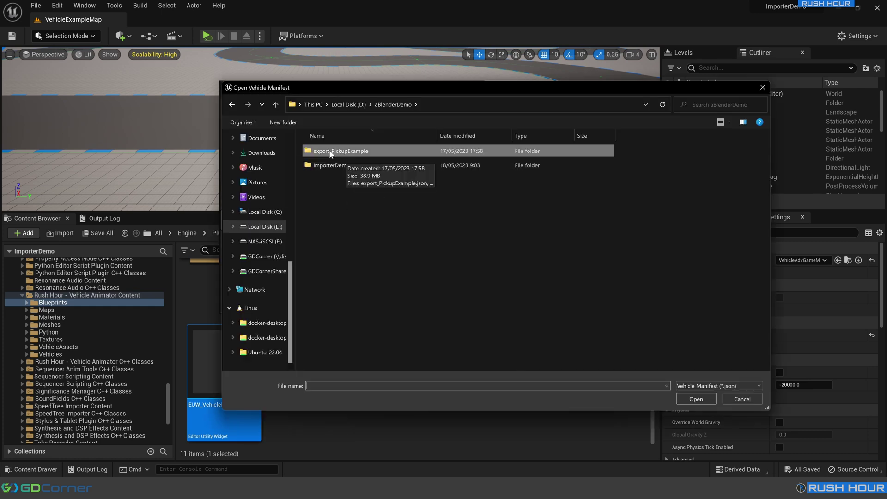
Step: Load export_PickupExample.json from the export_PickupExample folder to import the pickup truck
double_click(353, 153)
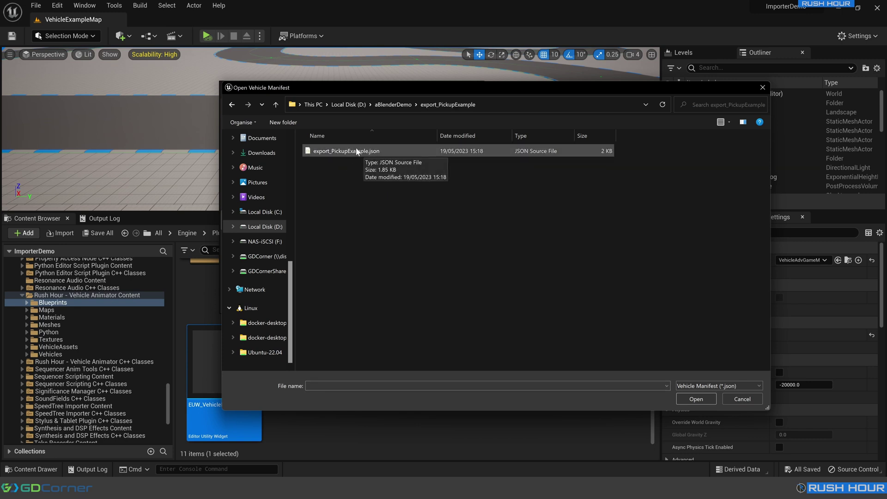
left_click(357, 152)
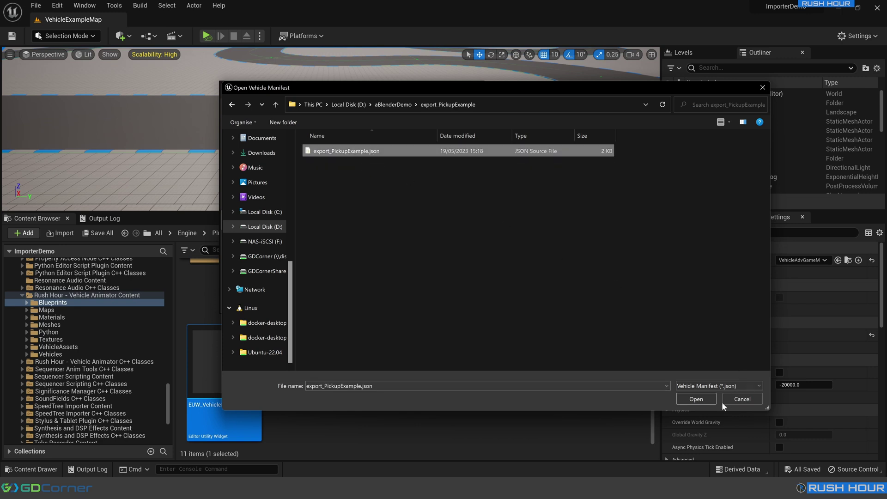
left_click(696, 399)
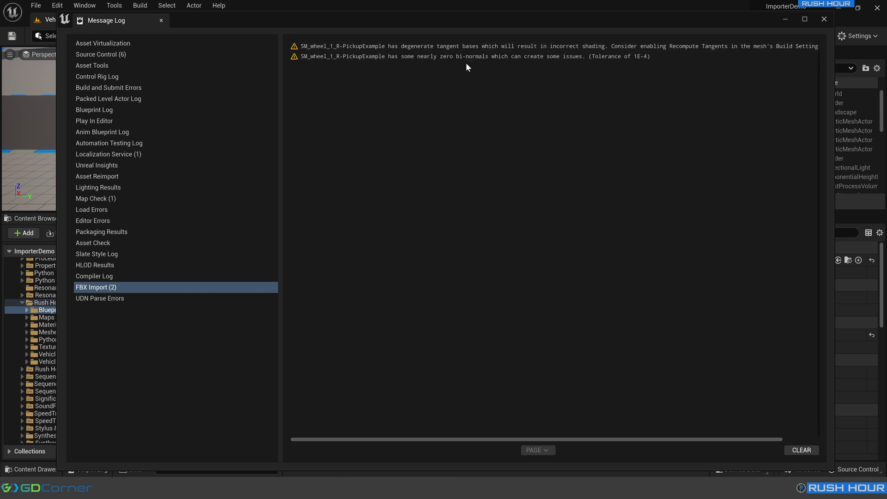
Step: Close the Message Log and Vehicle Importer, then open Window > Output Log to review validation
left_click(823, 20)
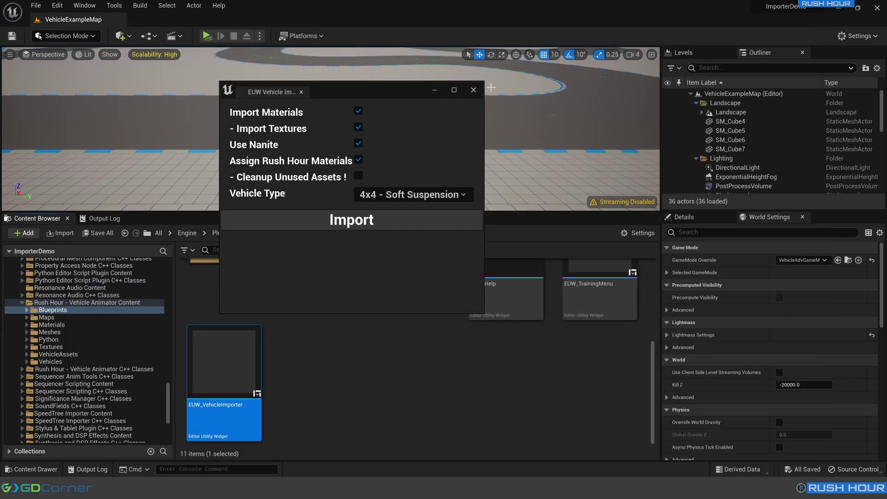
left_click(473, 90)
left_click(102, 218)
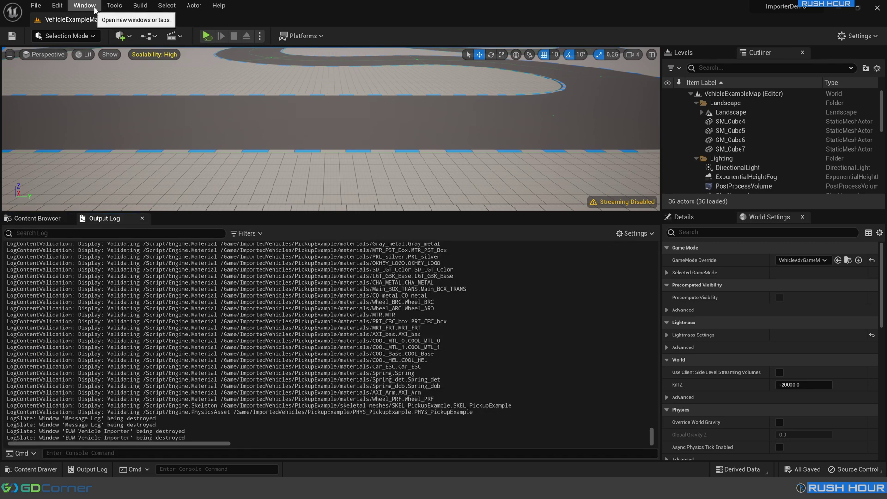
left_click(85, 5)
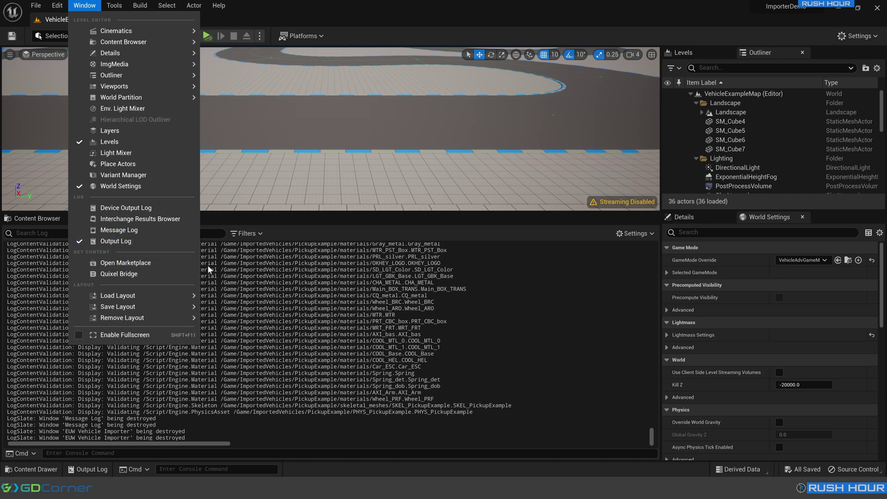
left_click(115, 241)
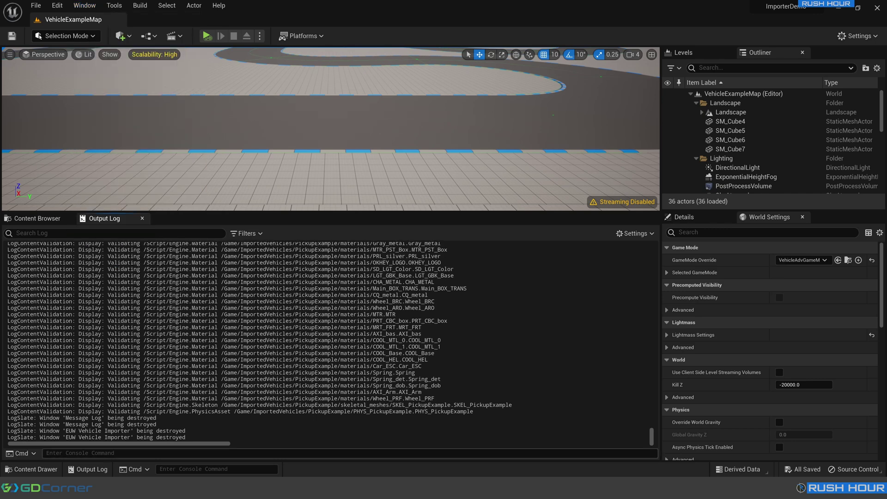
scroll(323, 342, "up", 10)
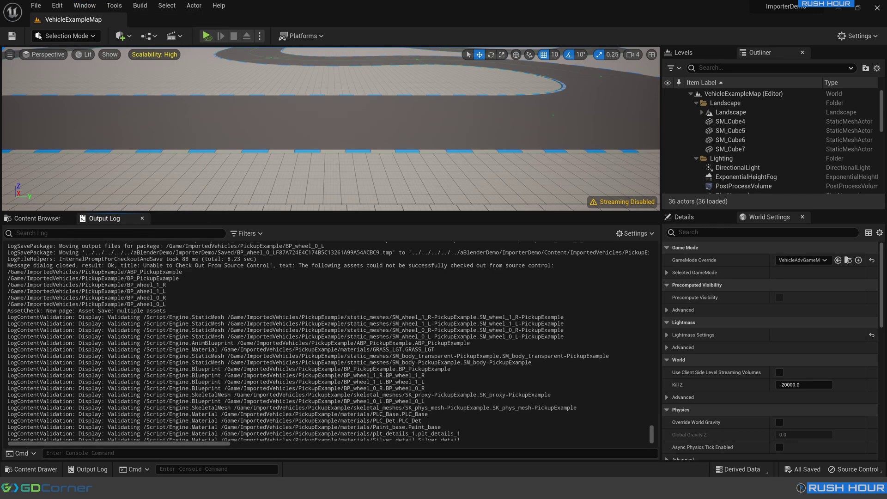
scroll(323, 342, "down", 10)
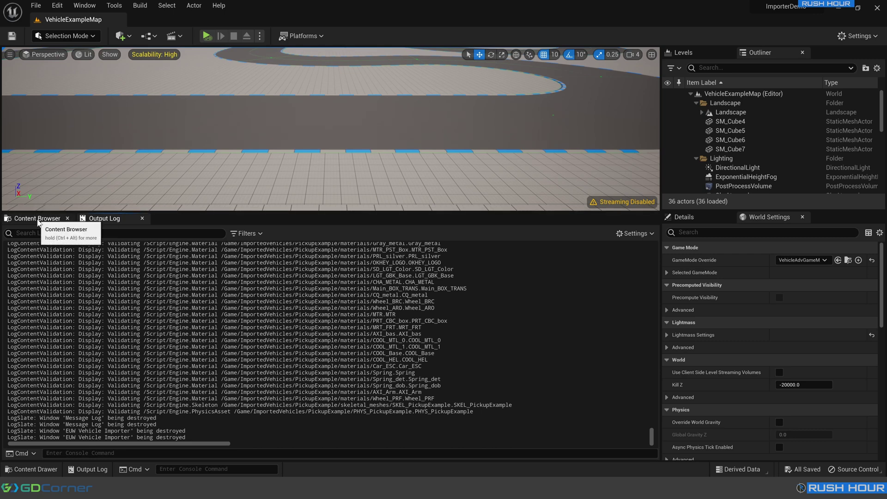
Step: Browse to ImportedVehicles/PickupExample and inspect the BP_wheel_0_L wheel settings
left_click(37, 219)
left_click_drag(168, 409, 169, 281)
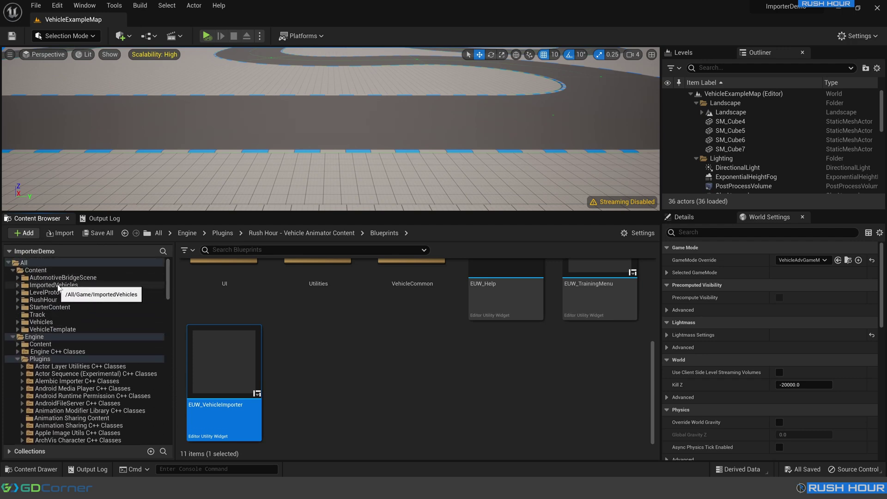
left_click(48, 286)
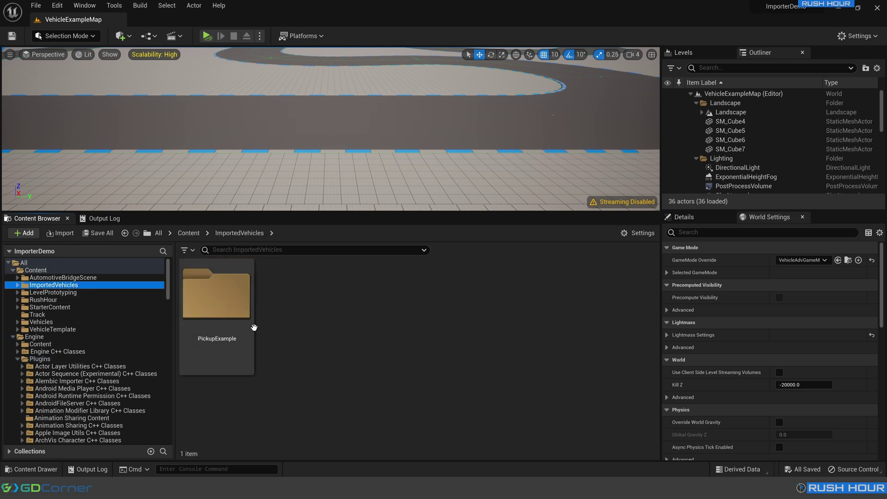
double_click(247, 311)
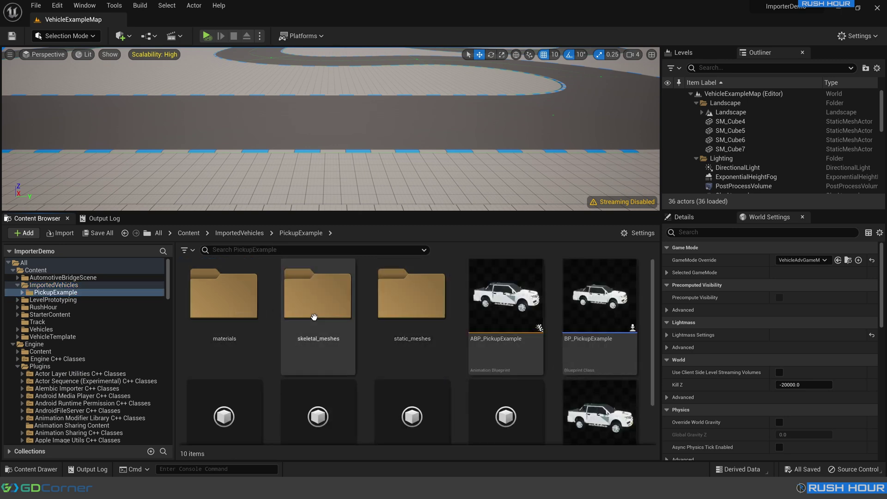
scroll(462, 369, "down", 2)
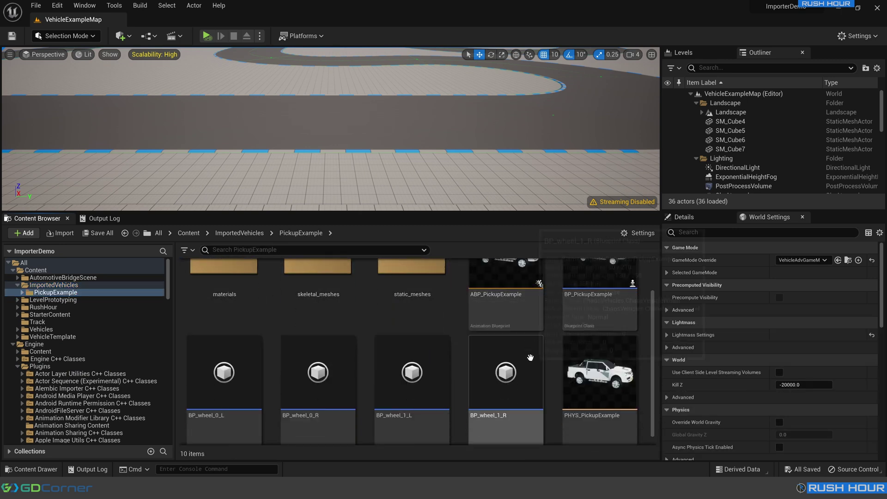
left_click(219, 380)
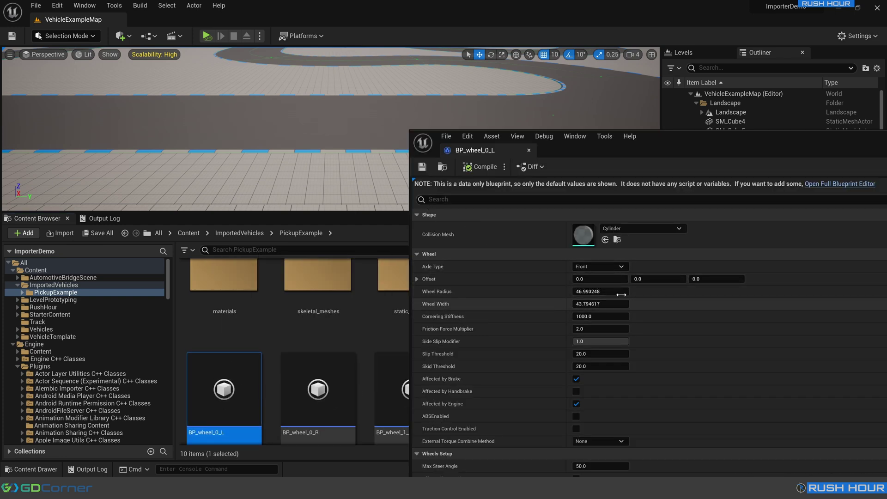
left_click(529, 150)
Step: Open the PHYS_PickupExample physics asset
scroll(596, 394, "down", 1)
mouse_move(595, 394)
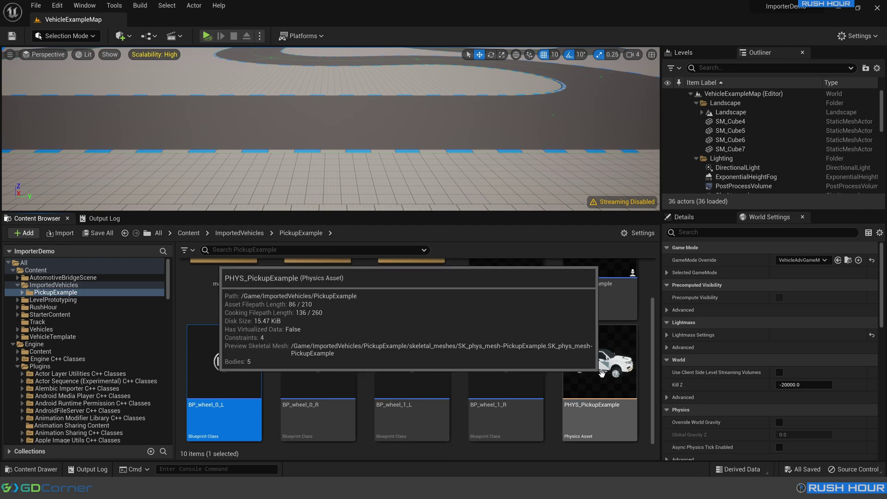
double_click(591, 369)
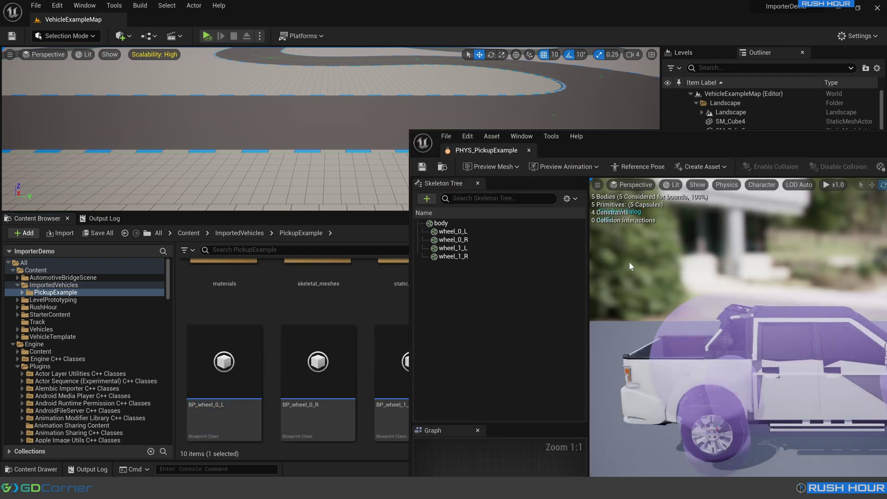
Step: Maximize the physics editor and regenerate the body collision as a Single Convex Hull
double_click(639, 134)
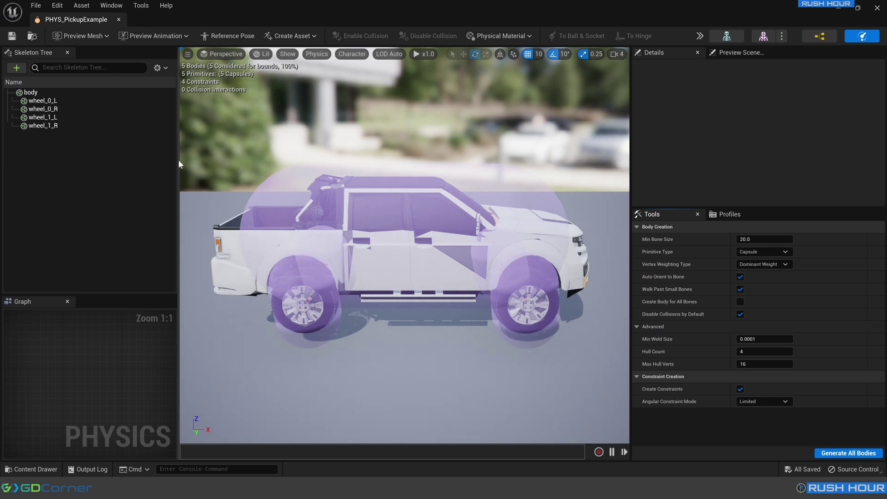
left_click(36, 95)
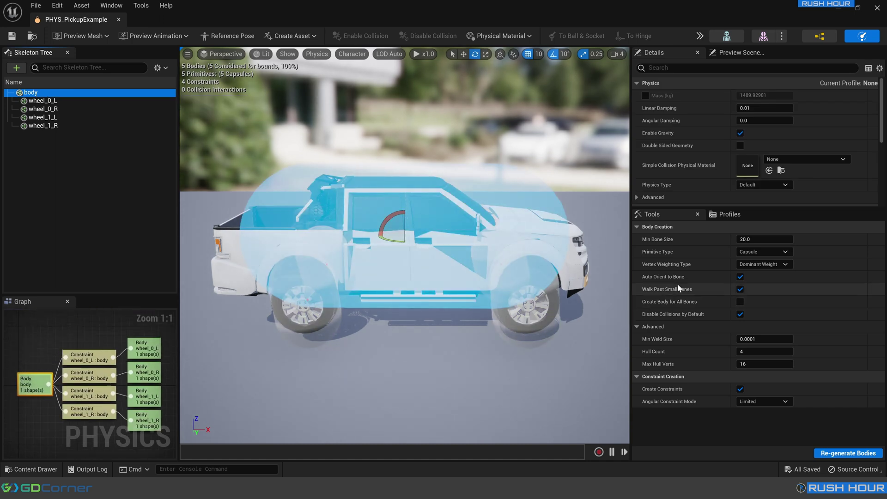
left_click(749, 253)
left_click(756, 296)
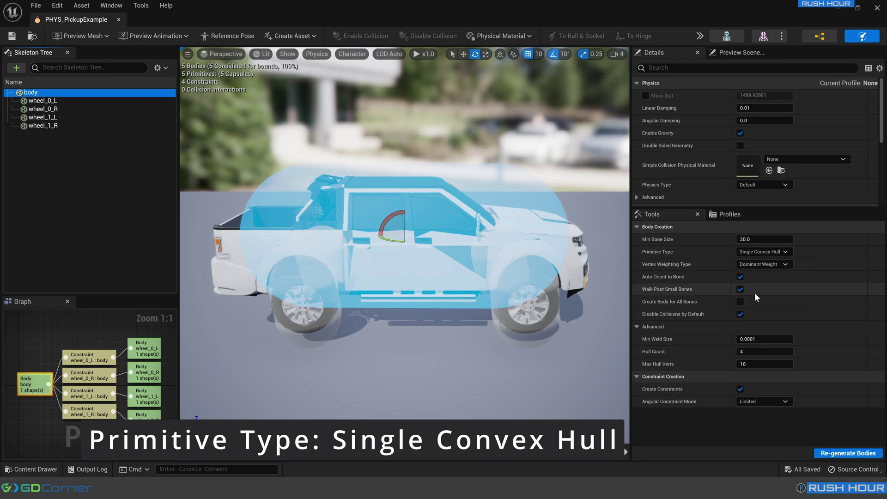
left_click(852, 453)
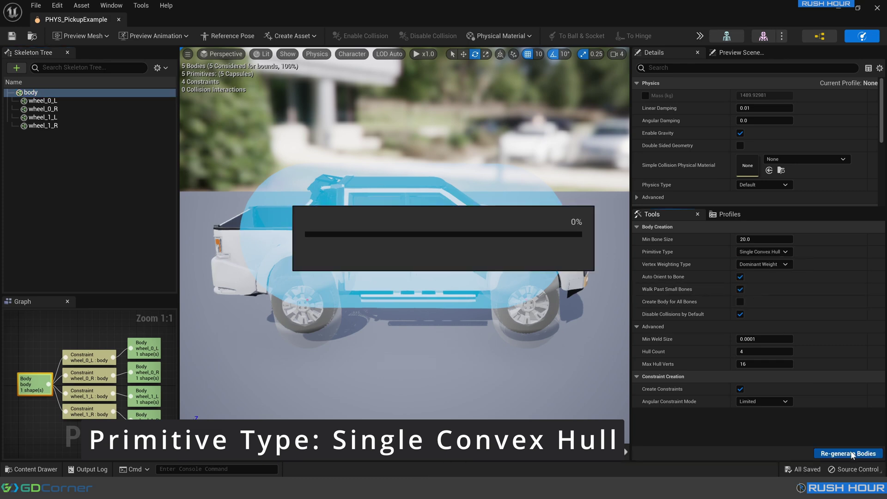
Step: Select all four wheel bodies and regenerate them as Sphere primitives
right_click_drag(439, 325, 422, 332)
key("w")
right_click_drag(475, 236, 527, 248)
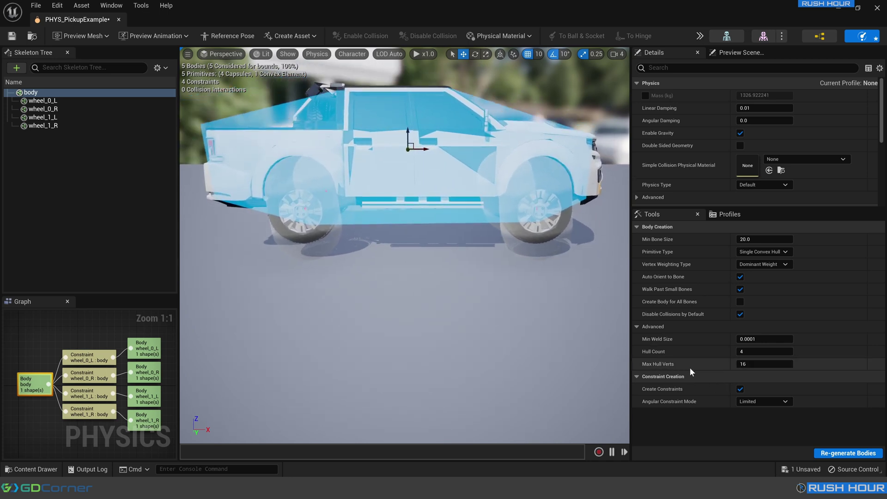
mouse_move(462, 231)
right_mouse_down()
mouse_move(480, 238)
mouse_move(444, 229)
mouse_move(443, 239)
mouse_move(458, 240)
right_mouse_up()
left_click(41, 101)
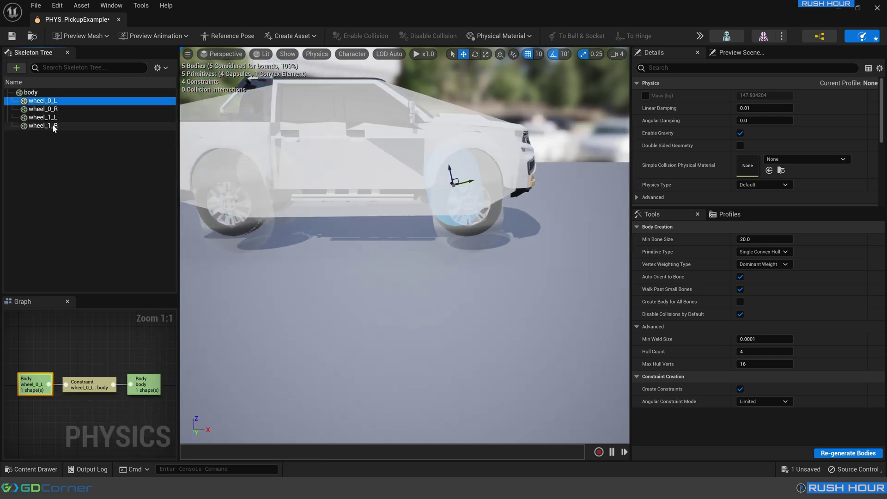
left_click(54, 126, "shift")
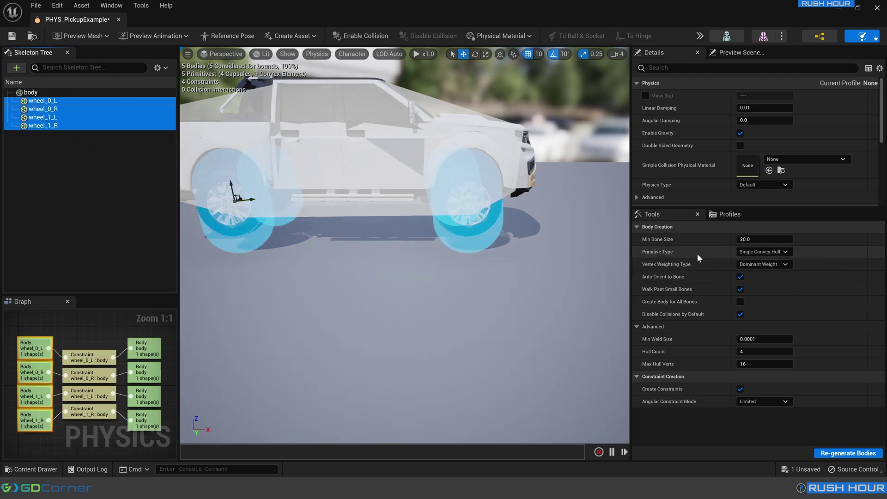
left_click(756, 252)
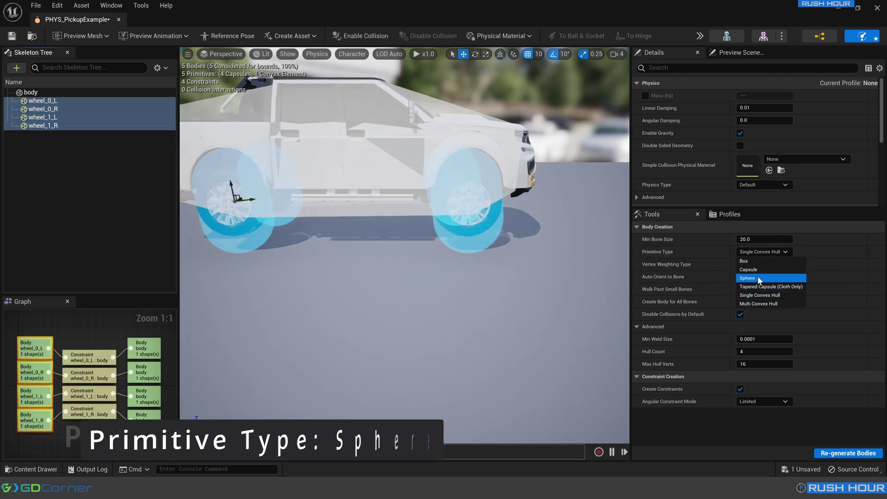
left_click(758, 276)
left_click(850, 454)
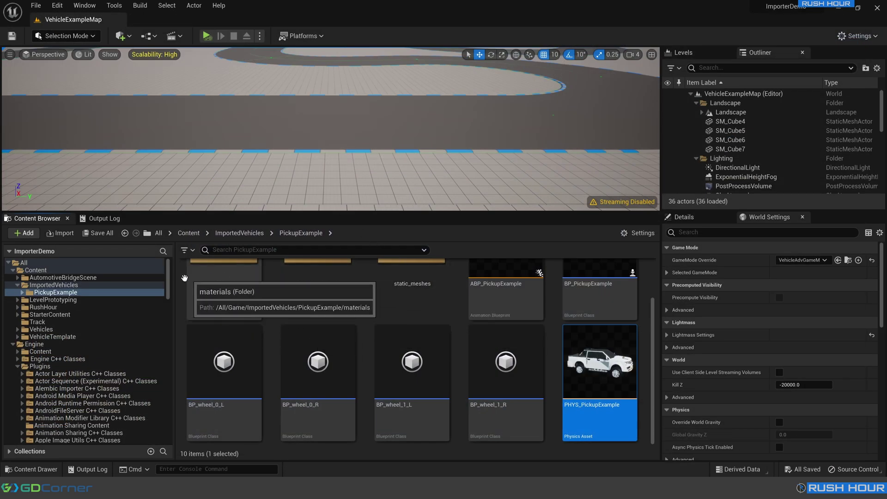
Step: Run the EUW_TrainingMenu utility widget from Rush Hour Blueprints and load the RH_Vehicle_Training environment
left_click_drag(169, 276, 179, 392)
left_click(71, 336)
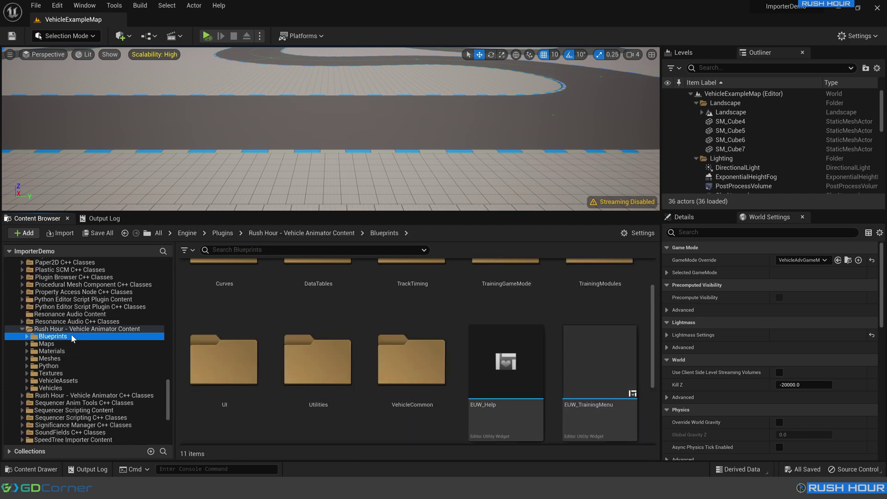
right_click(598, 365)
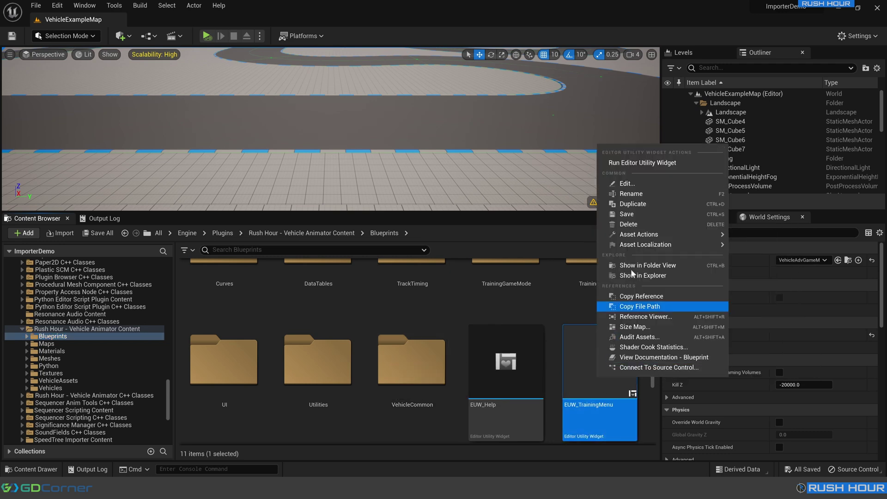
left_click(651, 167)
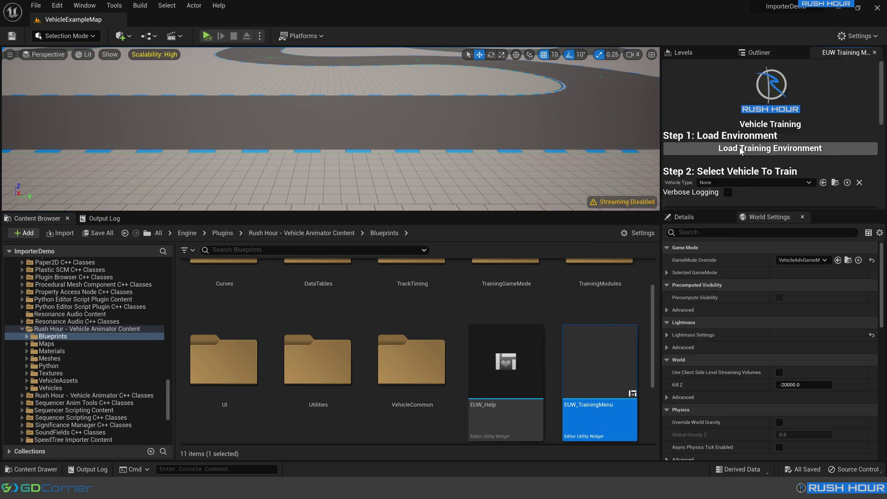
left_click(729, 157)
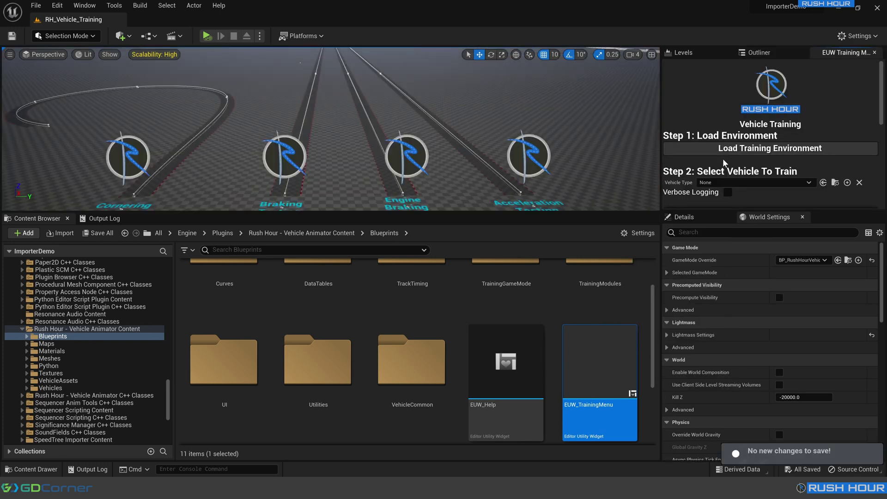
Step: Set the Vehicle Type to BP_PickupExample
scroll(720, 165, "down", 1)
left_click(753, 152)
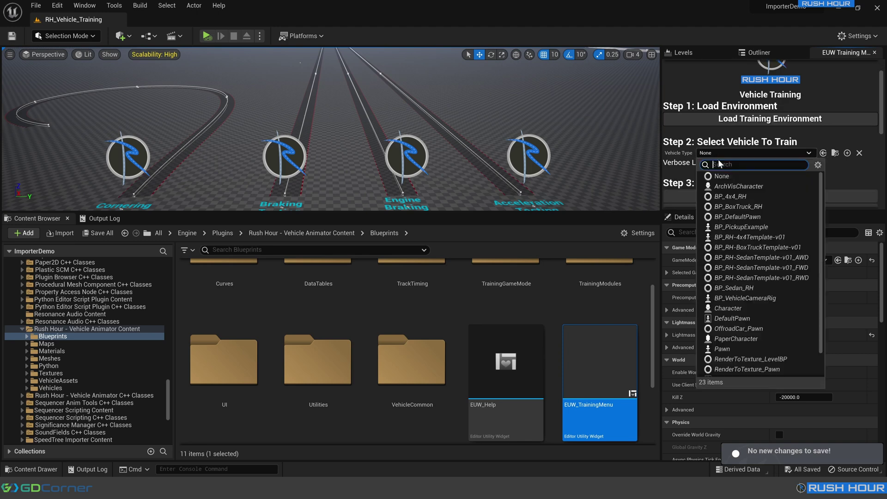
left_click(732, 227)
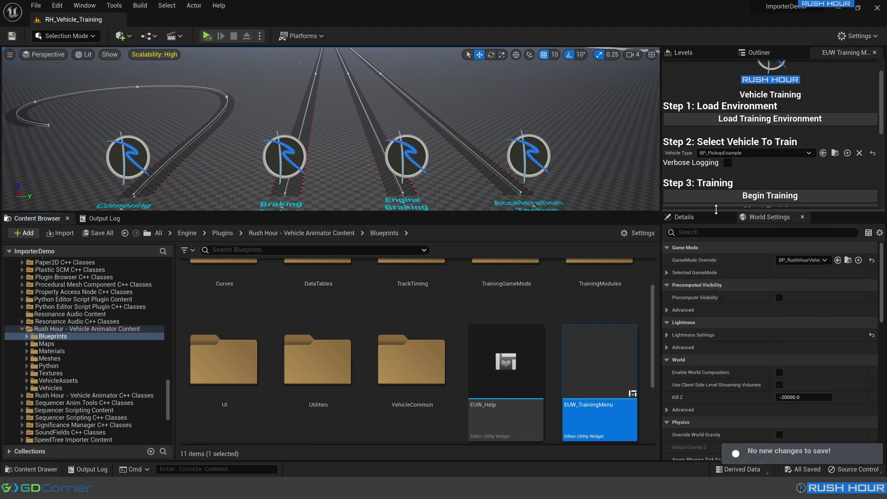
Step: Undock and enlarge the EUW Training Menu, begin training the pickup, and enlarge the viewport
left_click_drag(846, 52, 633, 85)
left_click_drag(639, 248, 639, 438)
left_click_drag(619, 82, 715, 71)
left_click(698, 211)
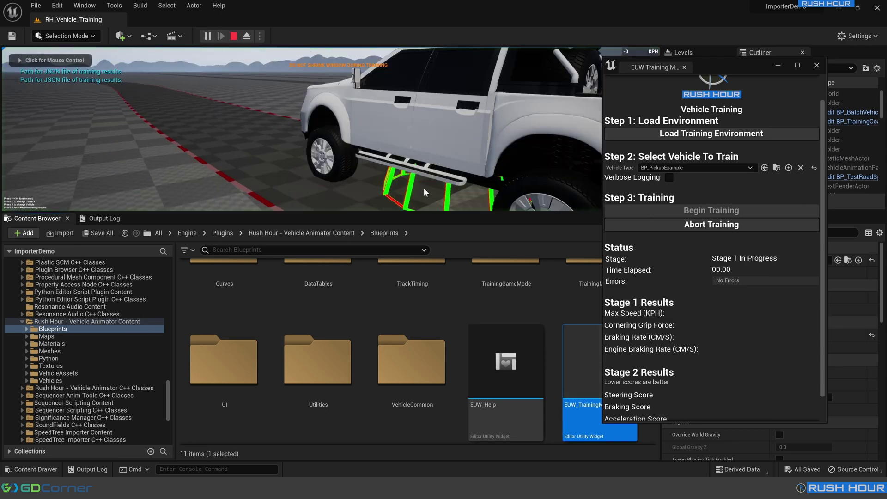
left_click_drag(366, 211, 369, 330)
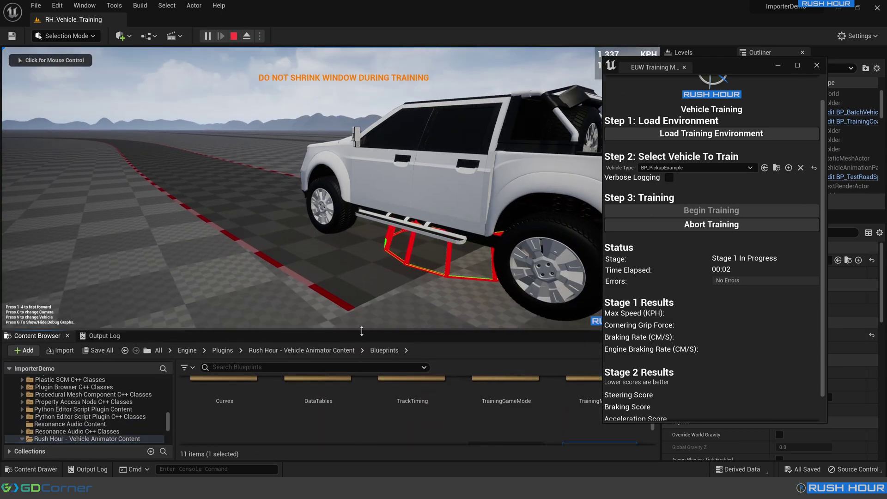